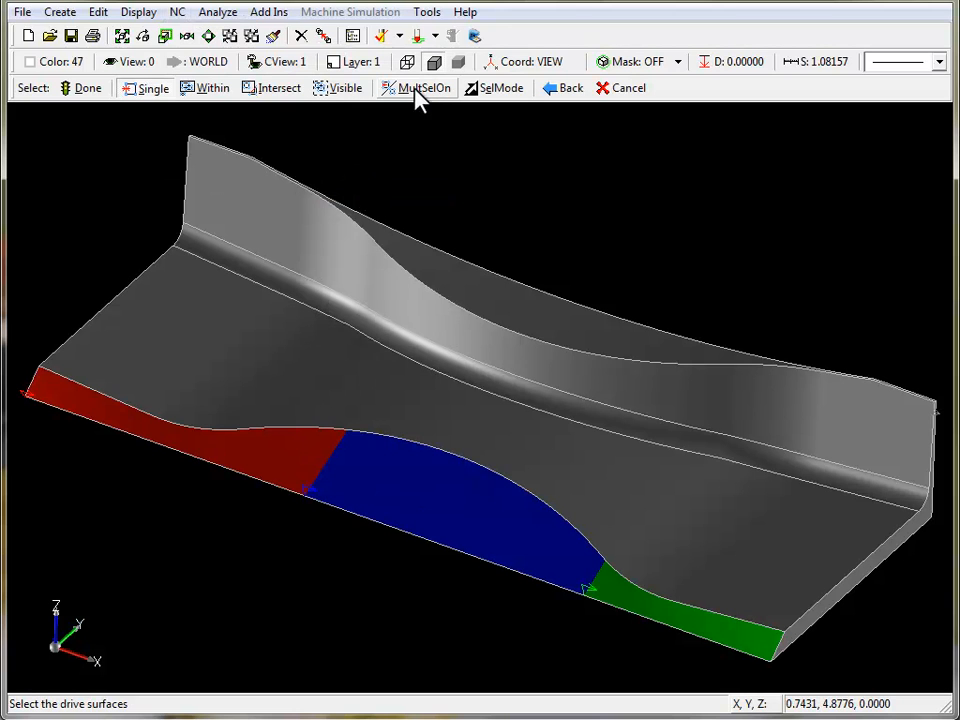
Select the red, blue and green surfaces along the part's front edge as the drive surfaces.
left_click(249, 462)
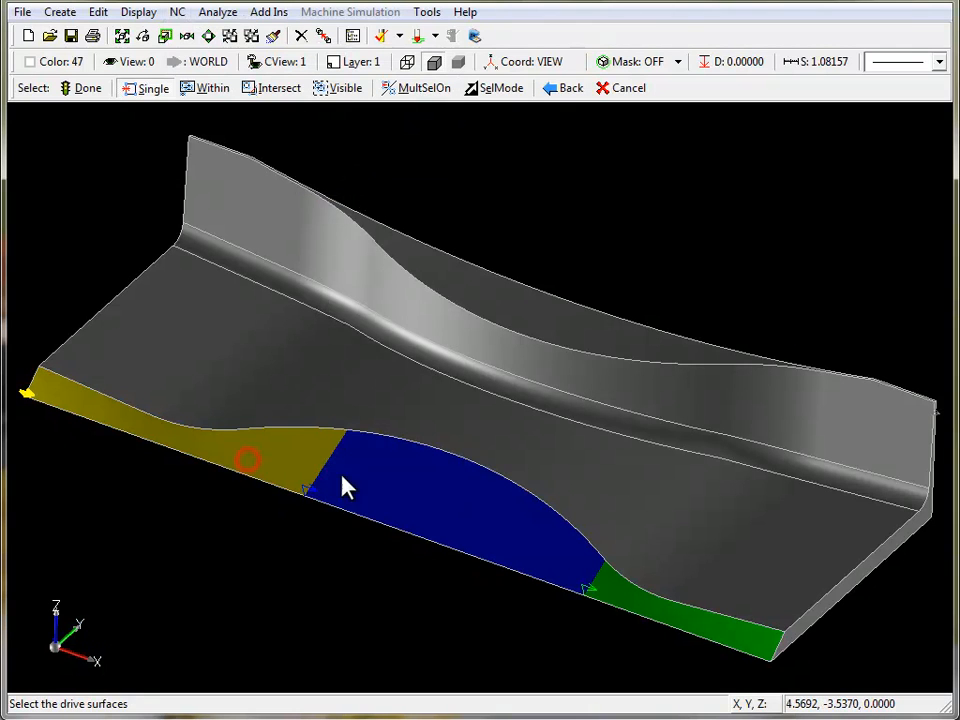
left_click(358, 478)
left_click(620, 607)
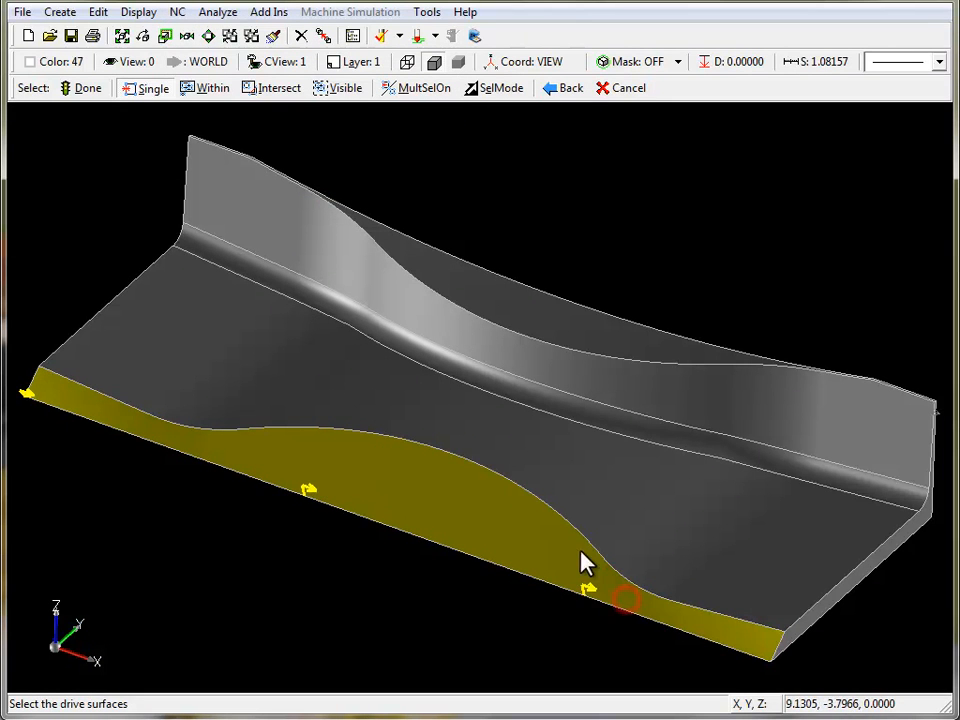
left_click(82, 88)
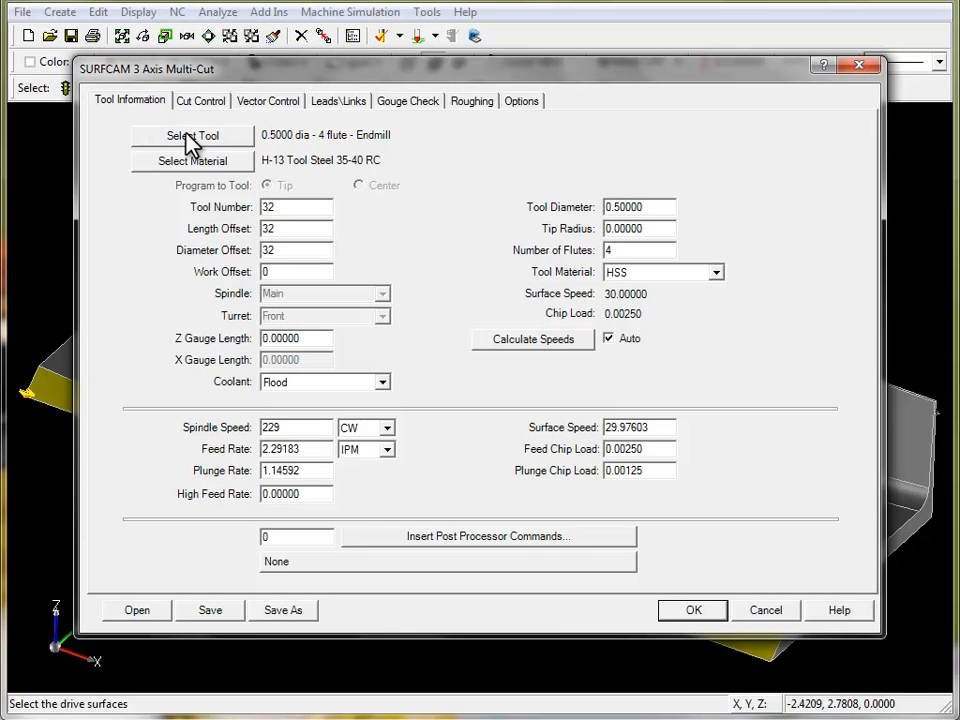
Choose the 0.5000 dia - 4 flute - Ball mill from the 1/8 sizes as the cutting tool.
left_click(188, 137)
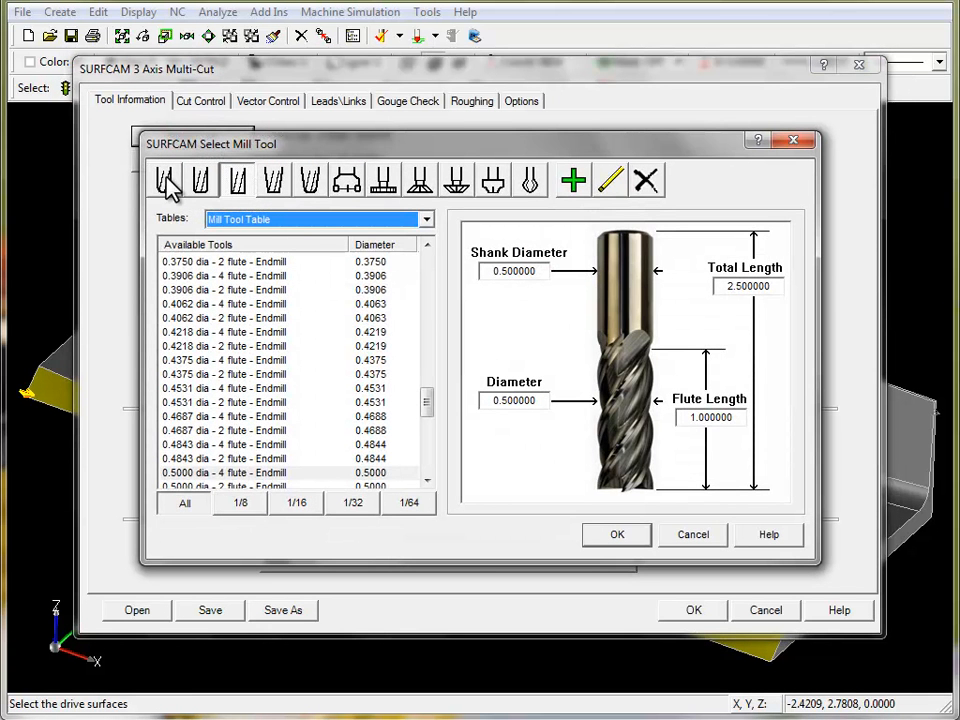
left_click(166, 182)
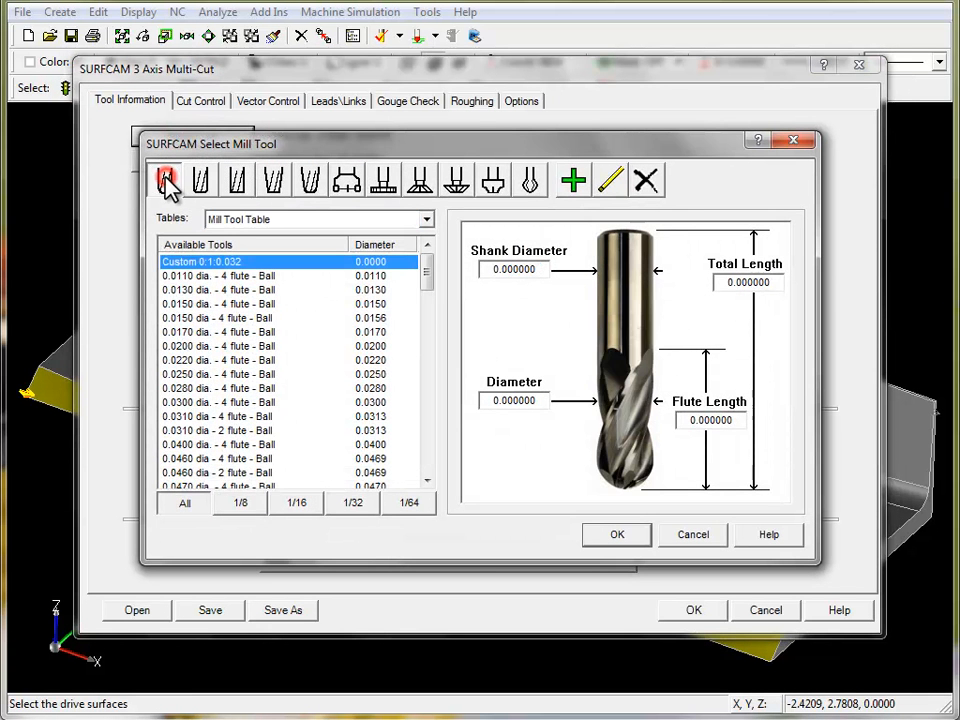
left_click(240, 502)
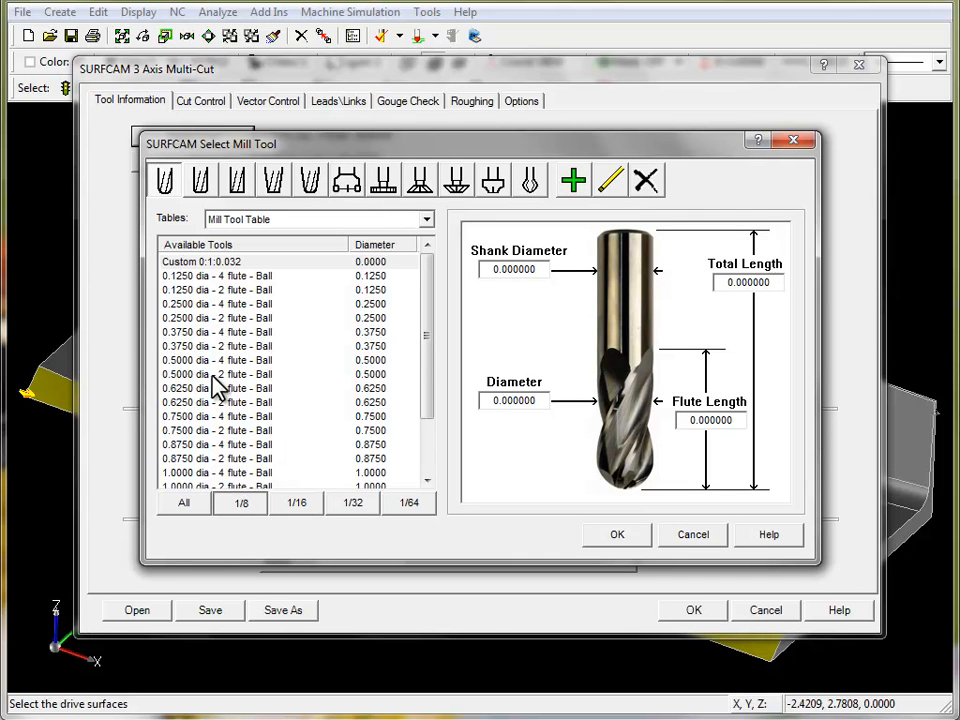
left_click(215, 361)
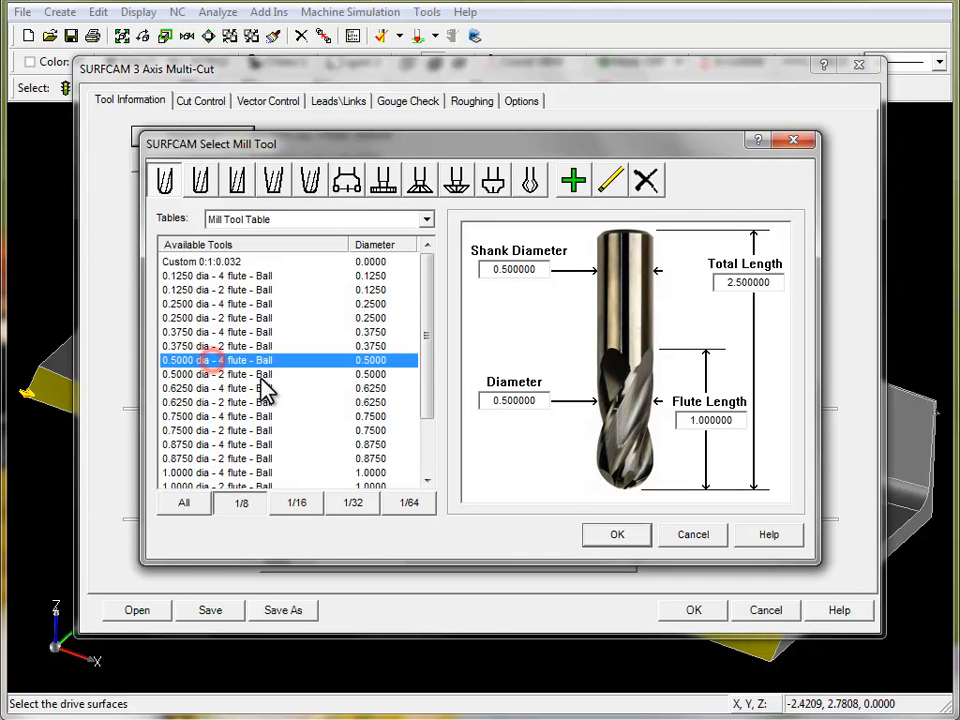
left_click(616, 536)
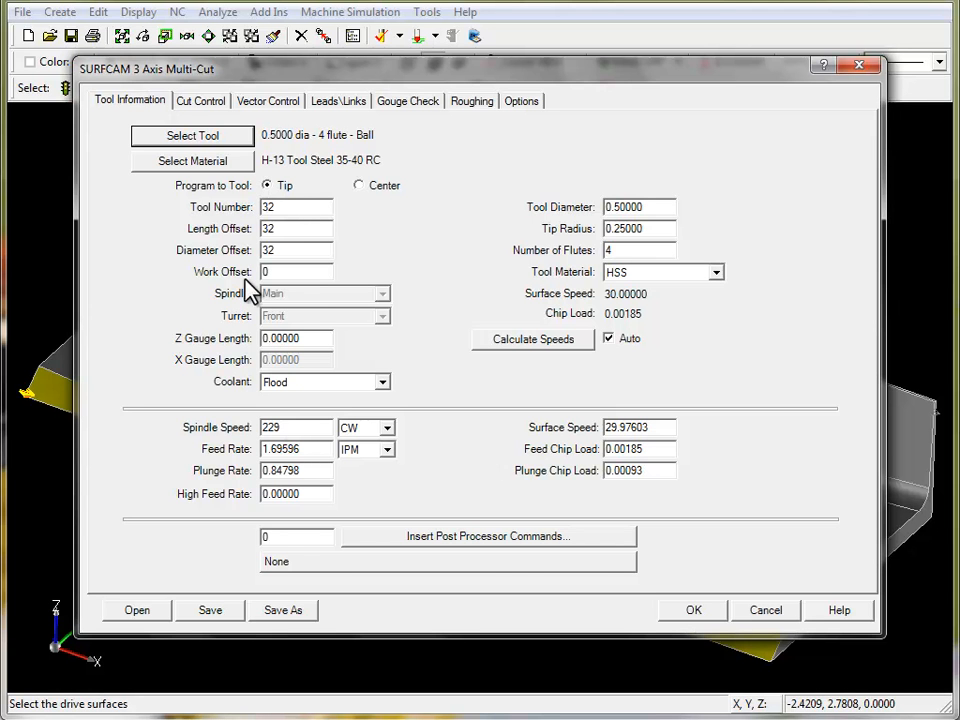
Examine the Cylinder and Sphere rapid area types in the cut settings and keep the rapid area as Plane.
left_click(204, 101)
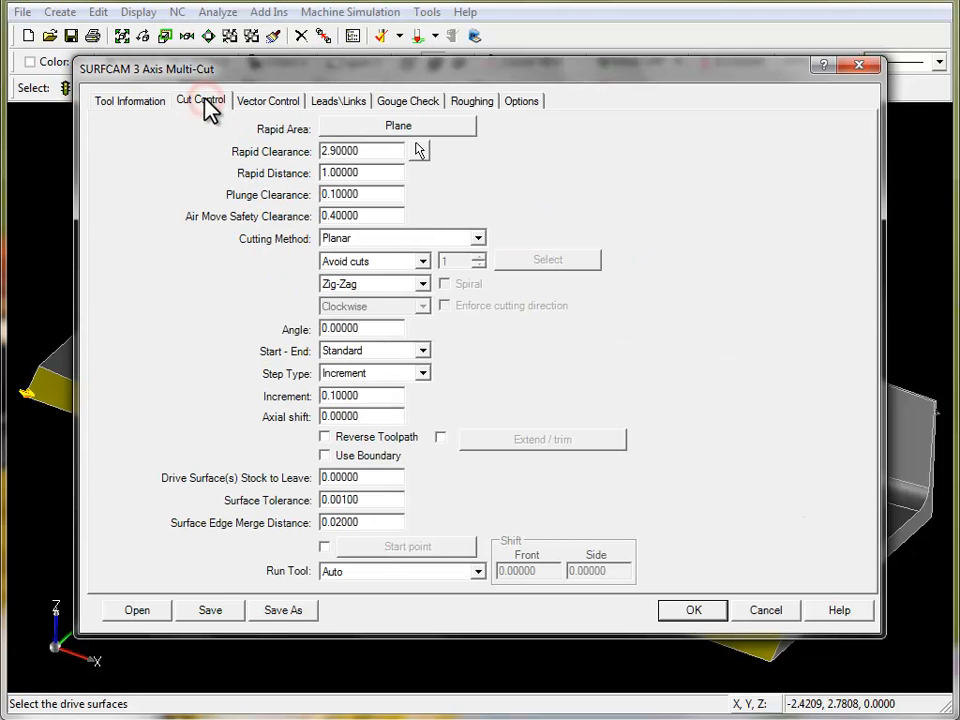
left_click(443, 128)
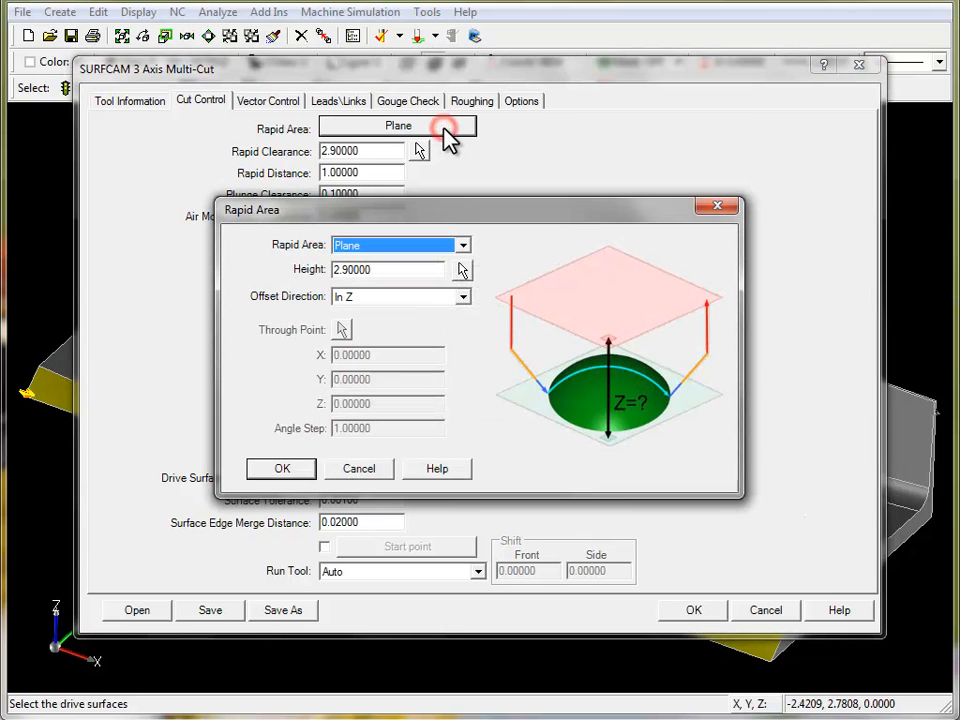
left_click(463, 249)
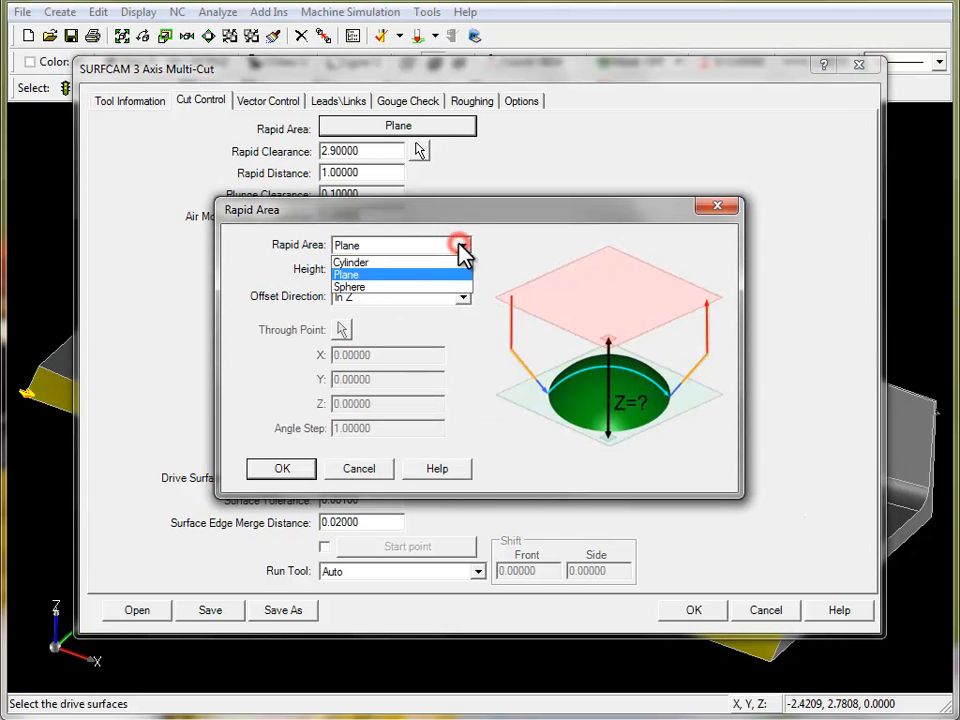
left_click(440, 260)
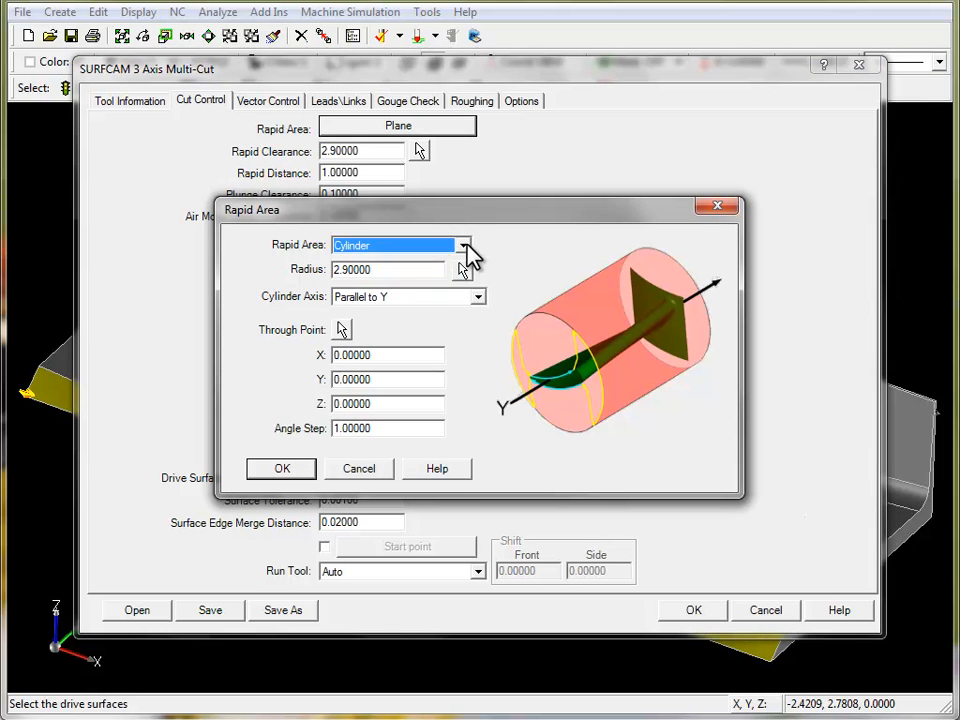
left_click(463, 247)
left_click(436, 288)
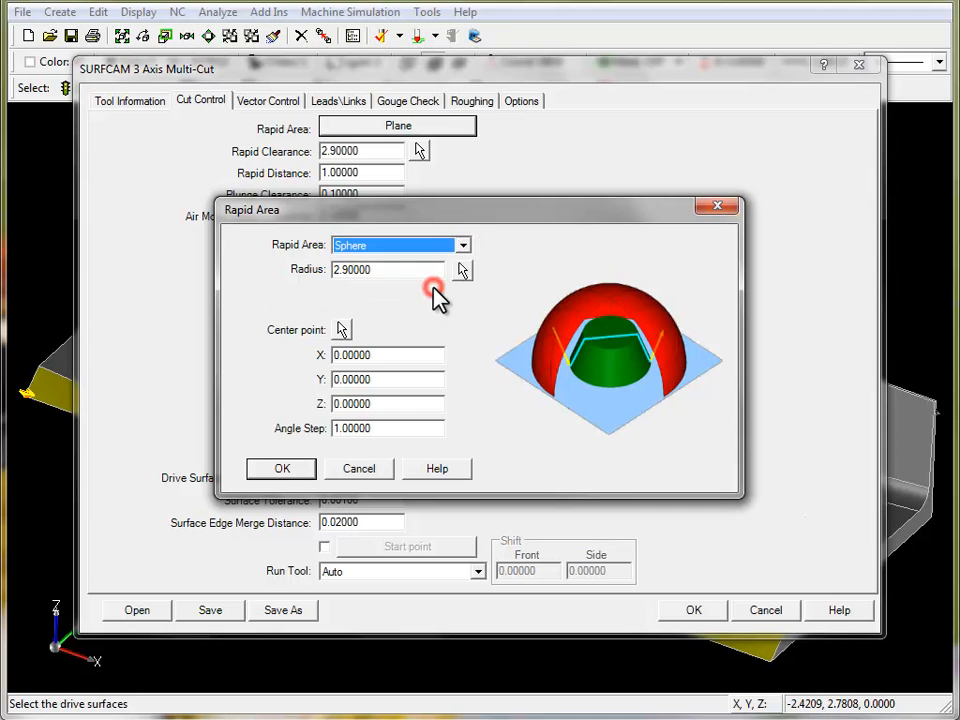
left_click(463, 246)
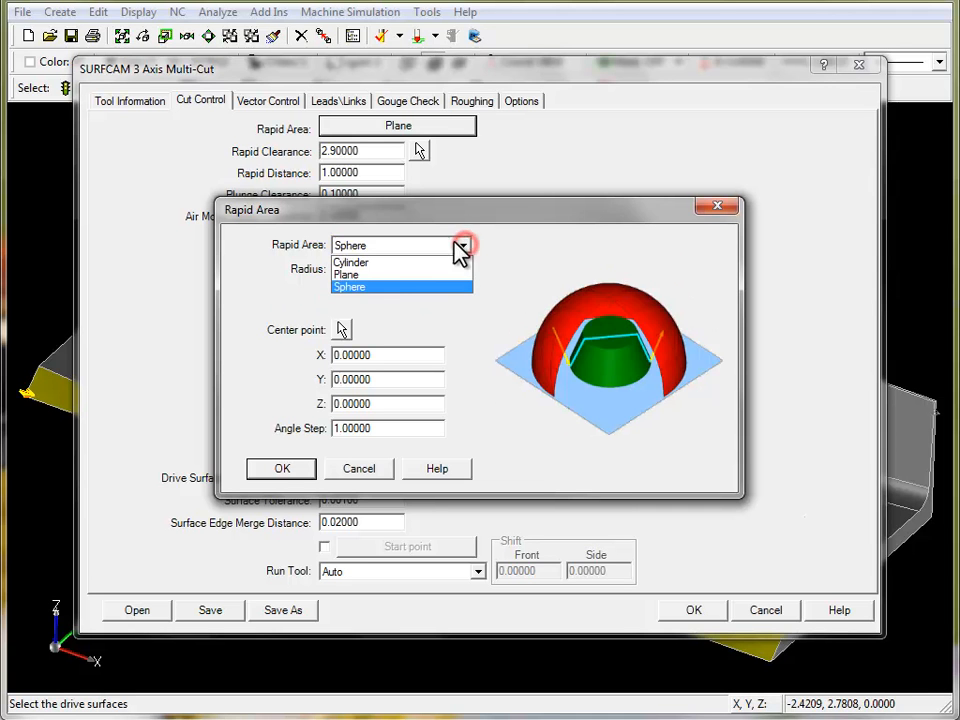
left_click(399, 275)
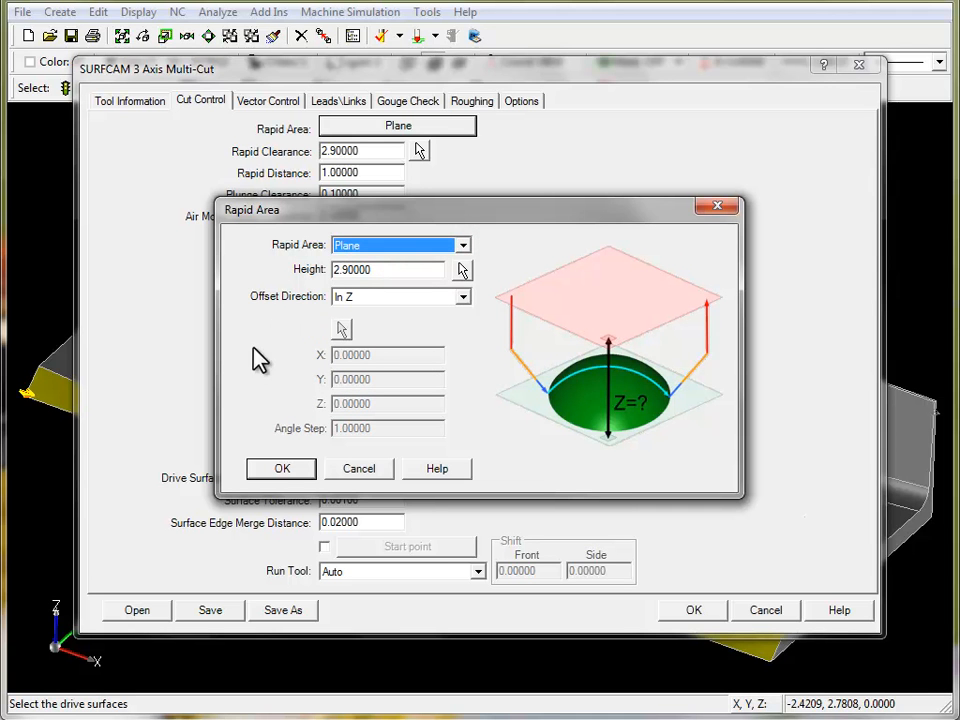
left_click(286, 471)
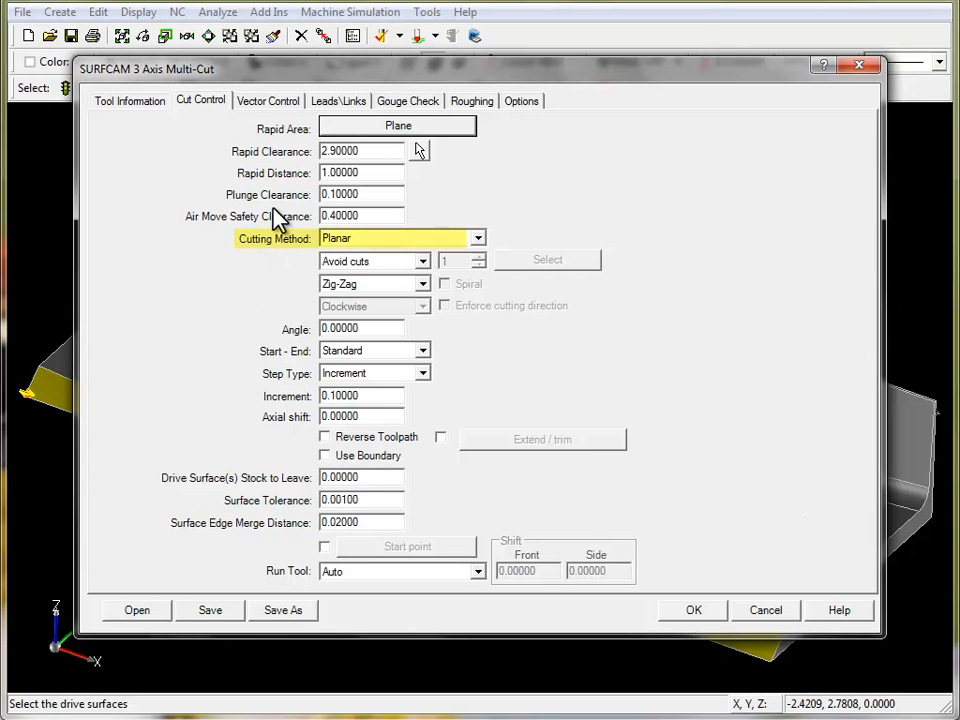
Set the cutting method to Morph between 2 Curves with the Avoid cuts option.
left_click(476, 238)
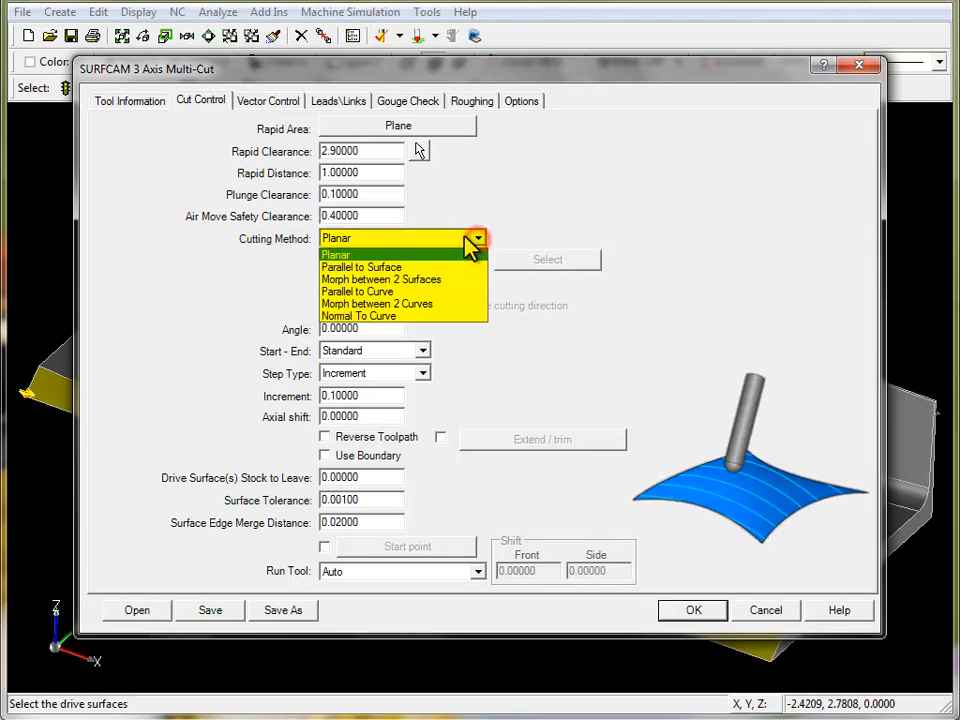
left_click(453, 304)
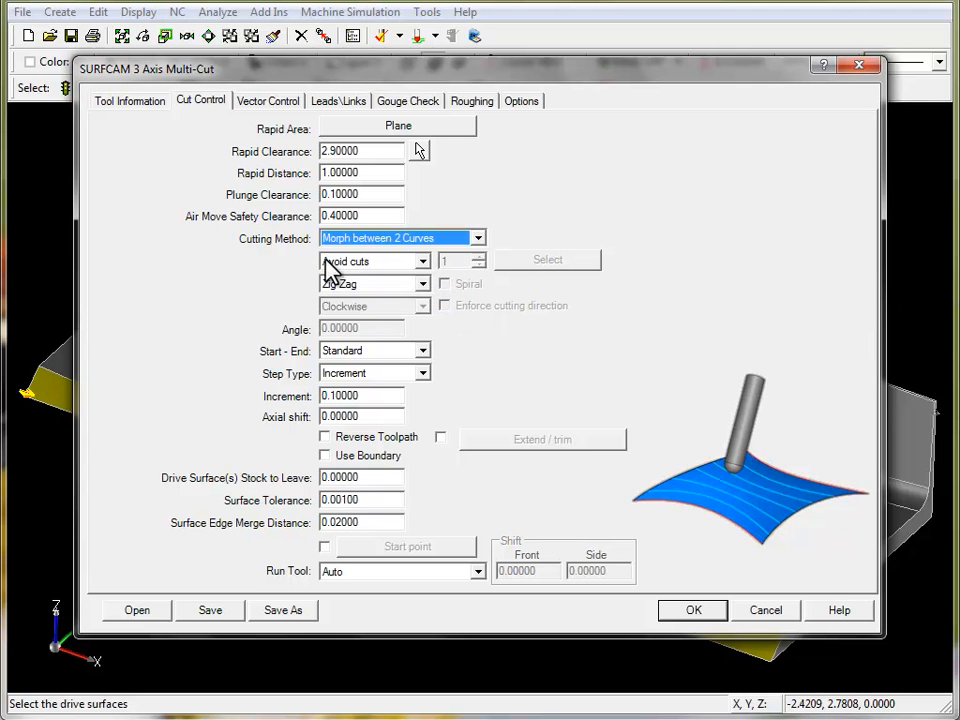
left_click(422, 263)
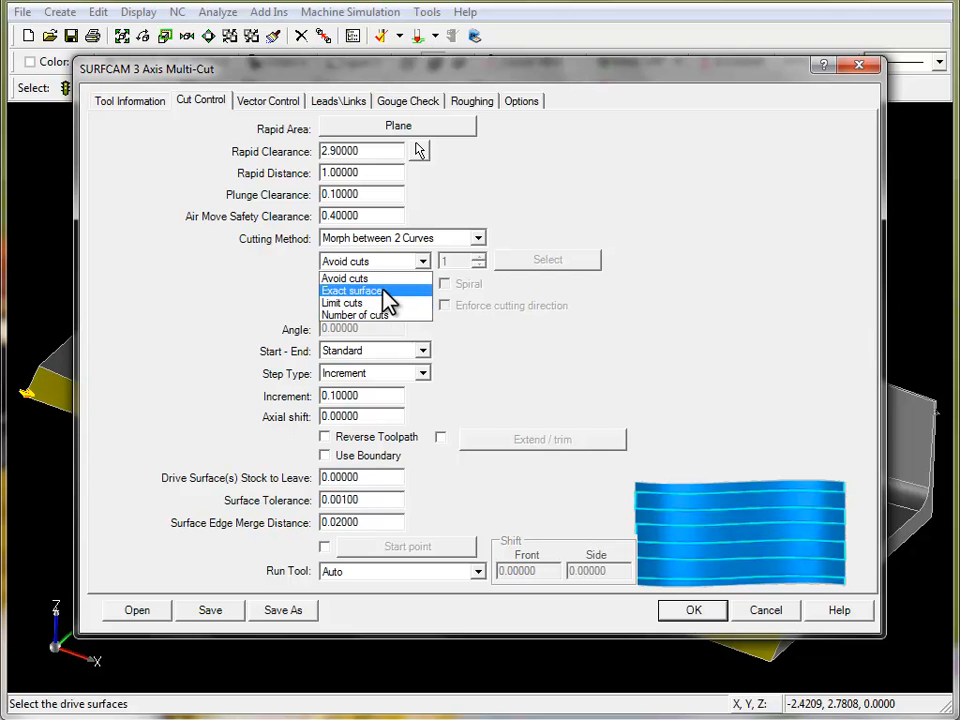
left_click(386, 280)
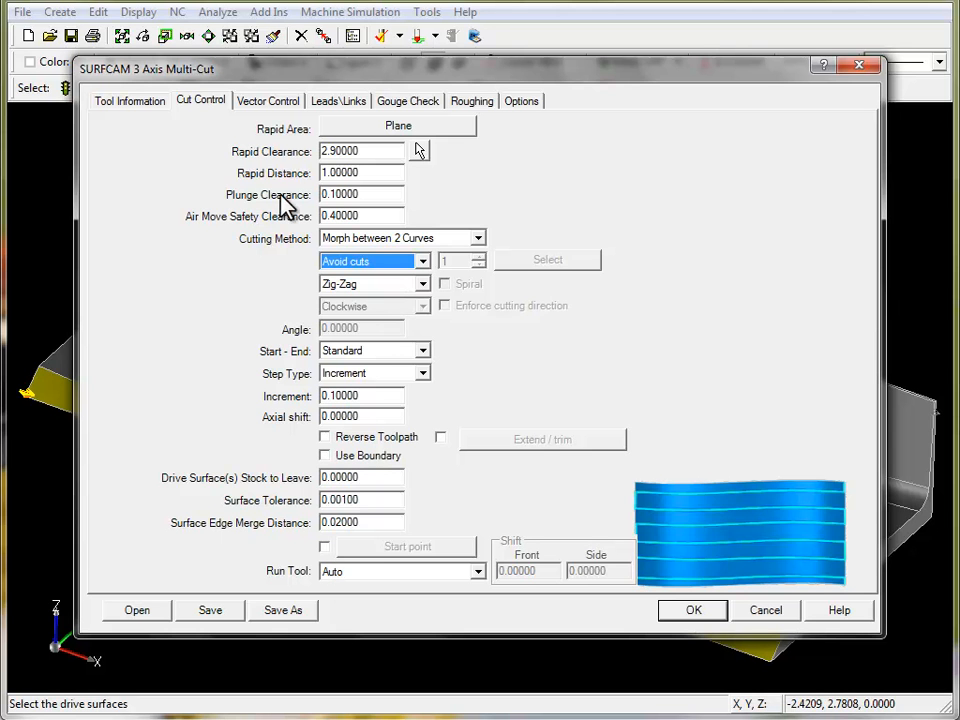
Review the vector control, leads/links and gouge check settings and accept the 3 Axis Multi-Cut parameters.
left_click(272, 101)
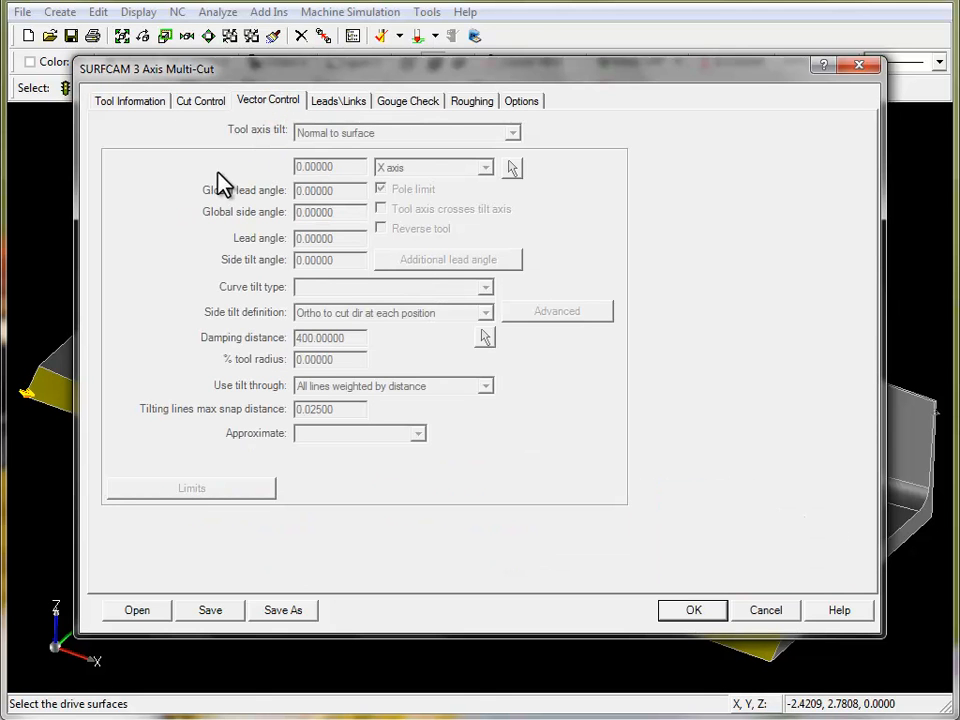
left_click(341, 101)
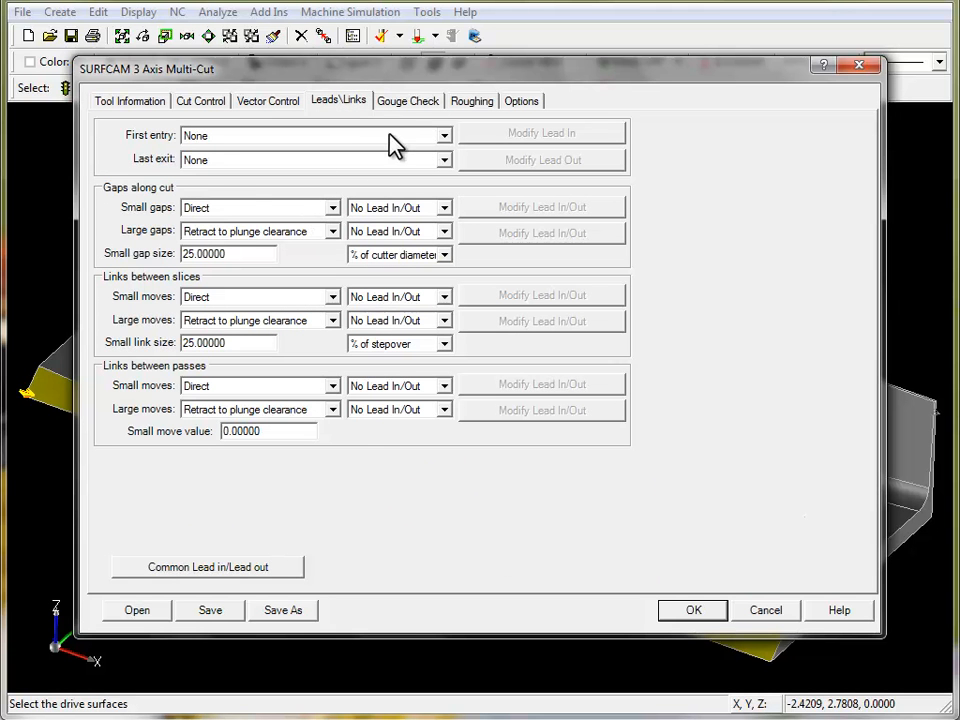
left_click(405, 103)
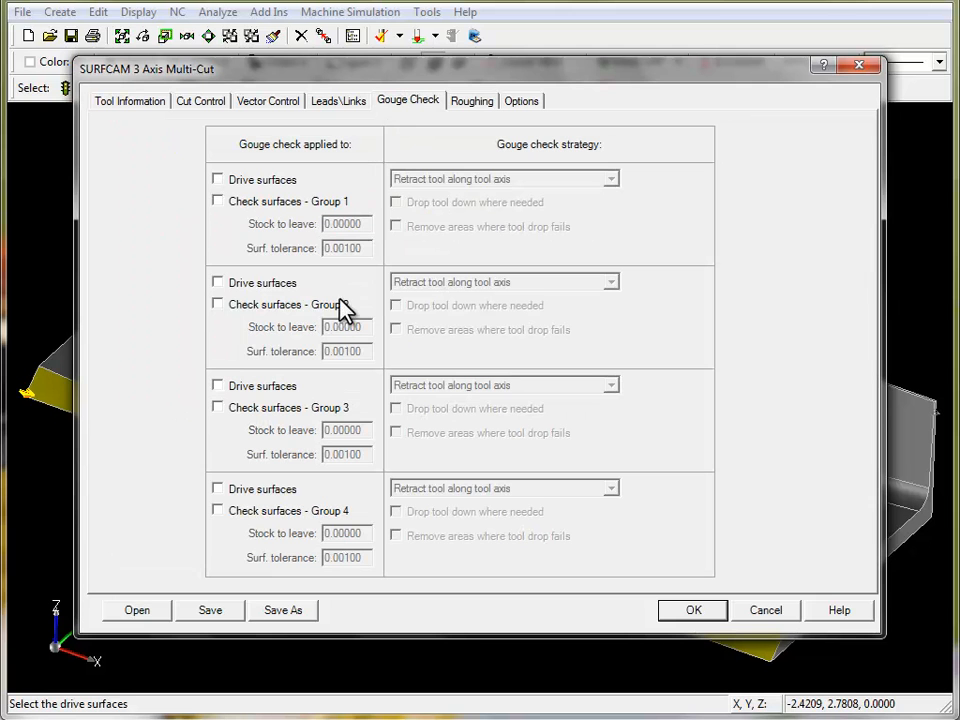
left_click(693, 613)
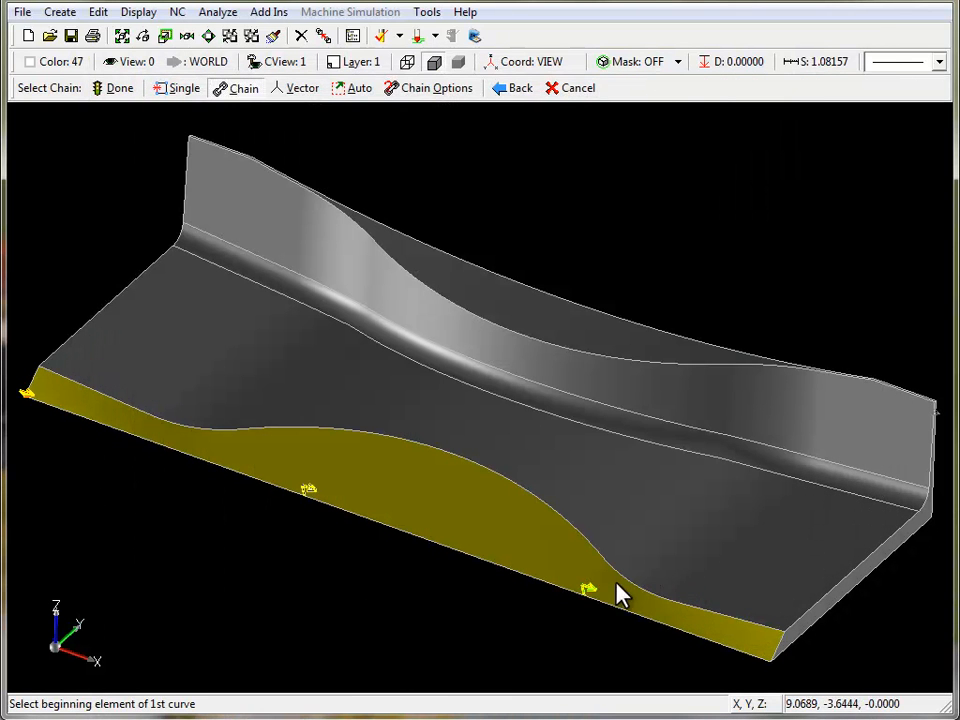
Chain the drive surfaces' full lower edge as the first curve and their upper edge as the second curve to generate the toolpath.
left_click(752, 662)
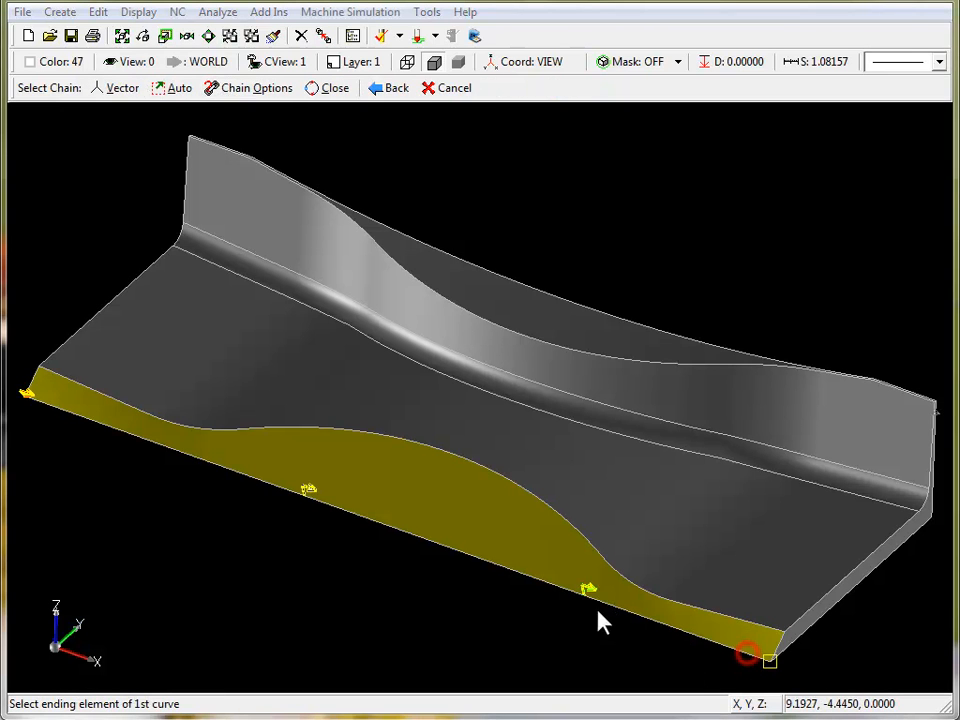
left_click(58, 410)
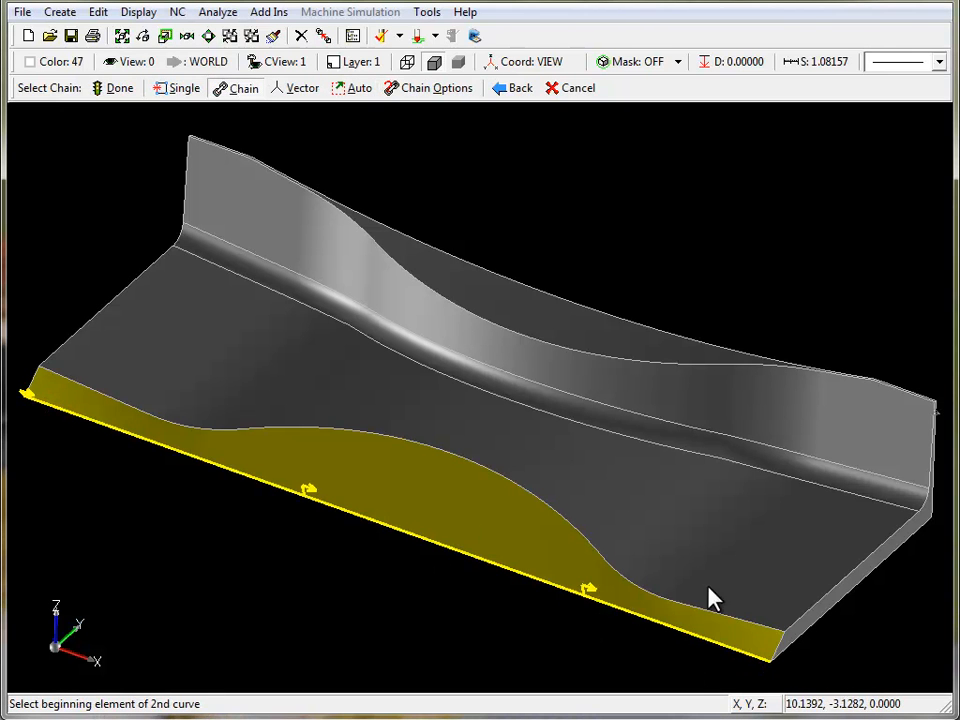
left_click(759, 634)
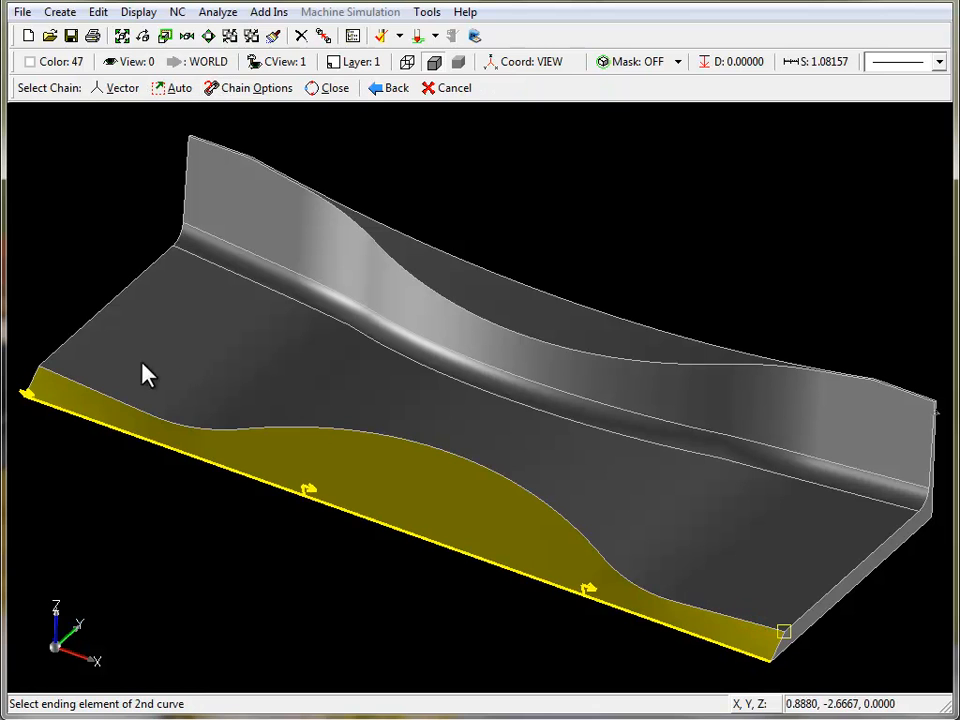
left_click(48, 376)
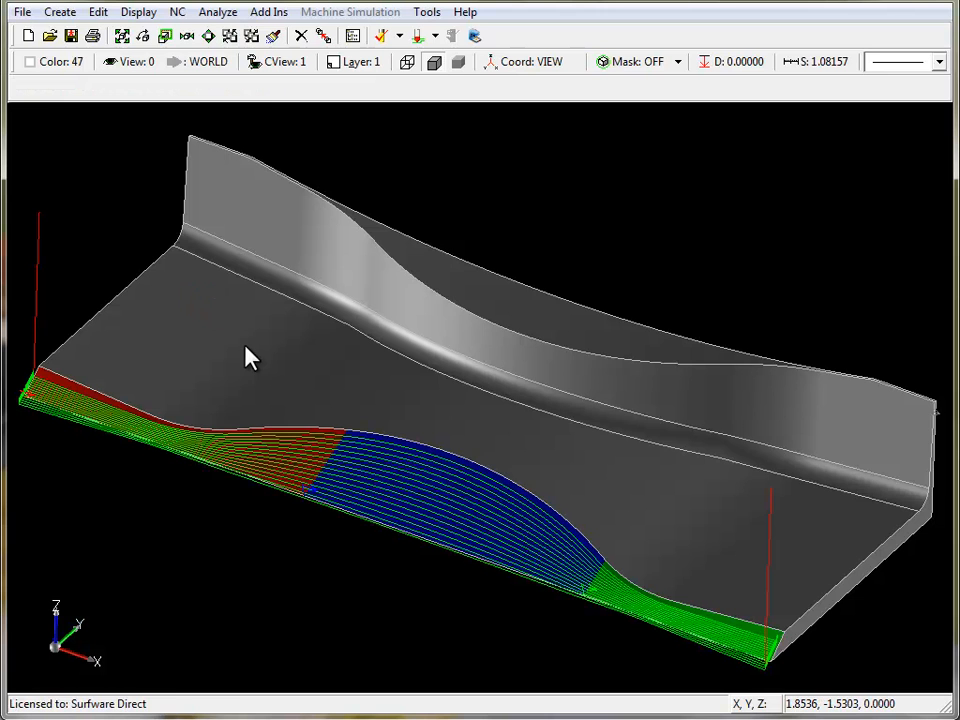
Reopen the last Tool 32 Multi-Cut operation for regeneration with its original geometry and display its lead and link settings.
middle_click_drag(257, 370, 244, 367)
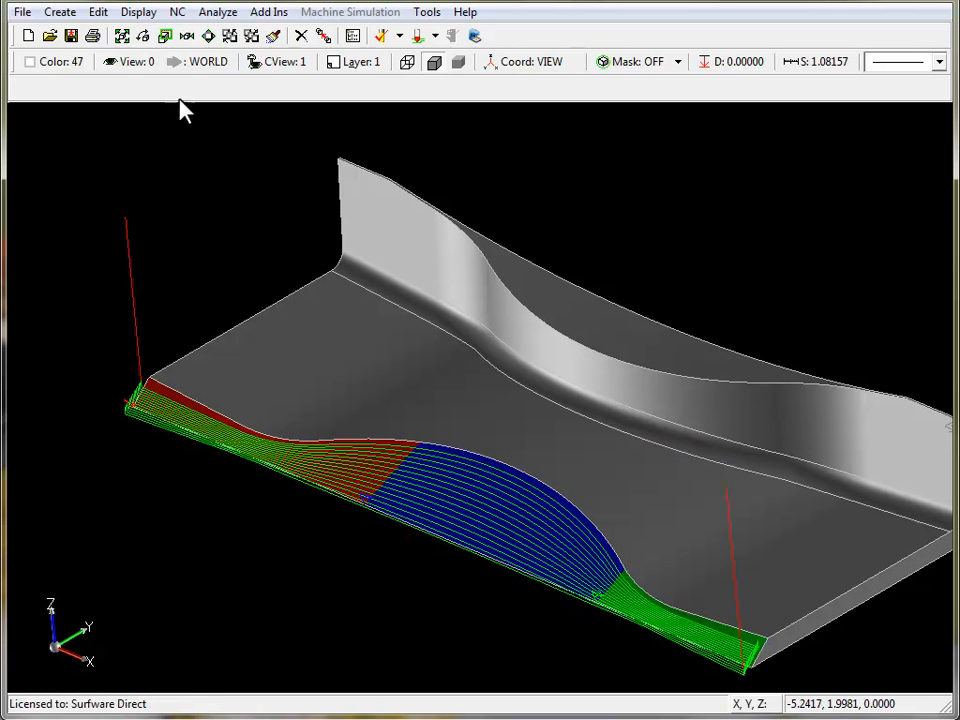
left_click(165, 37)
left_click(89, 343)
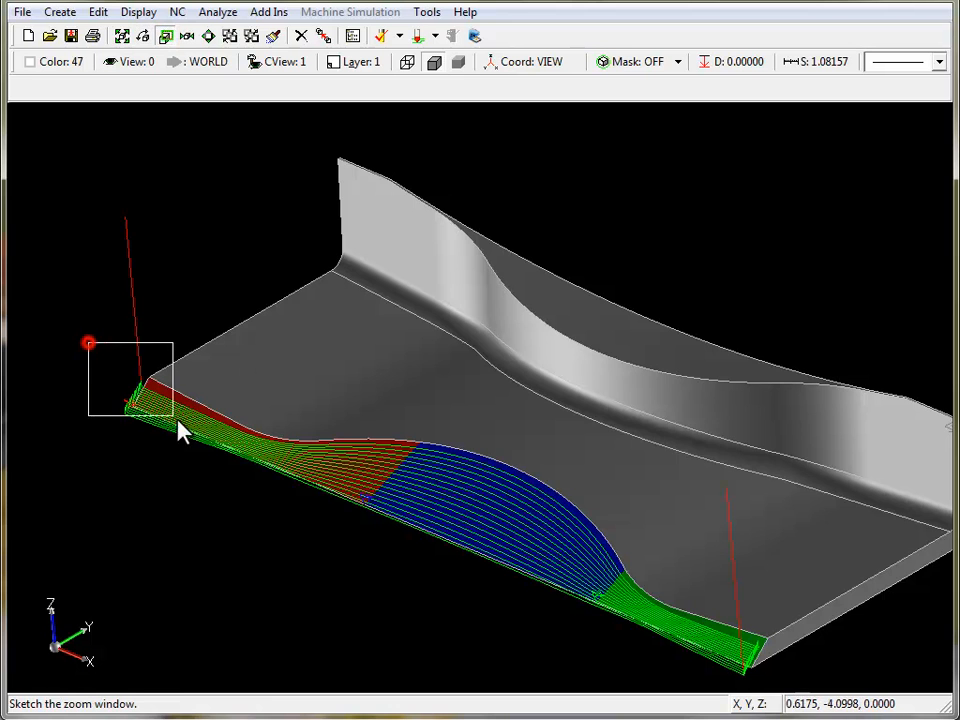
left_click(189, 436)
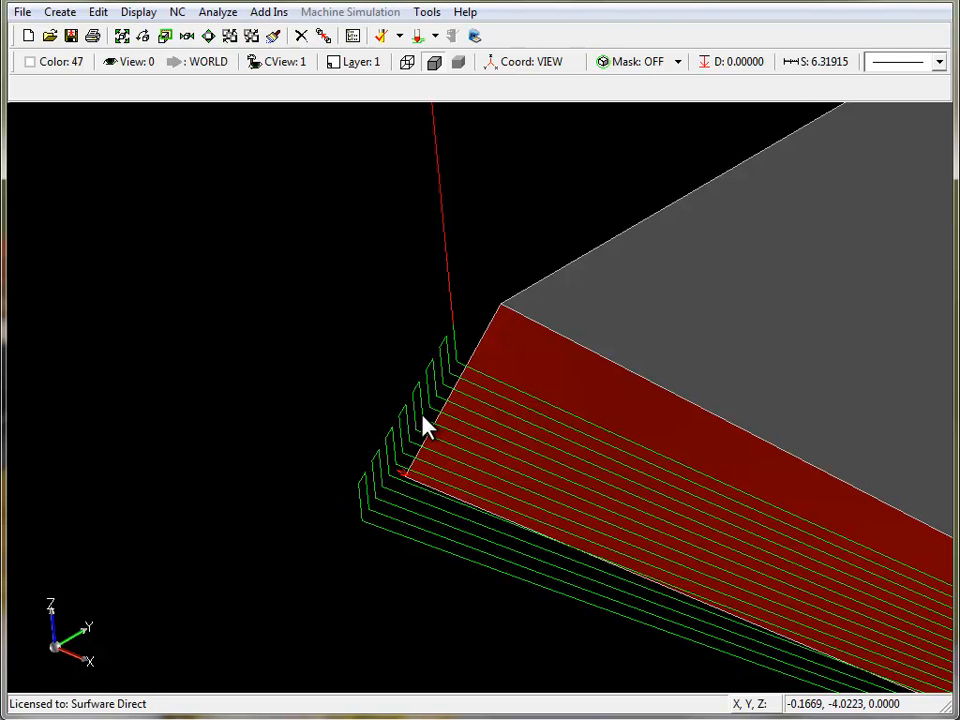
left_click(353, 36)
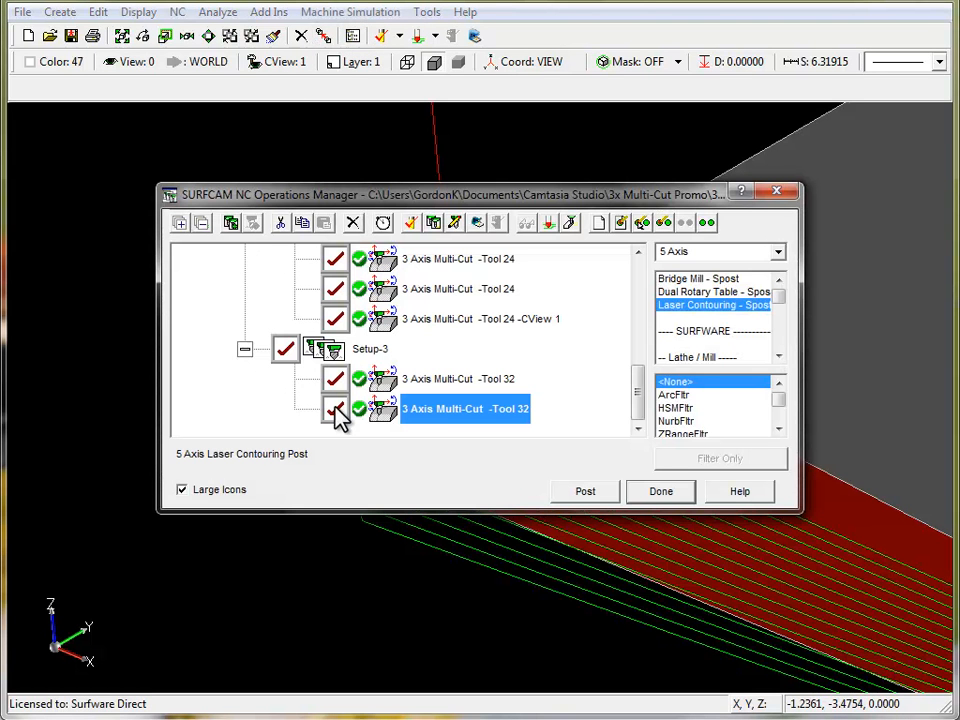
right_click(383, 415)
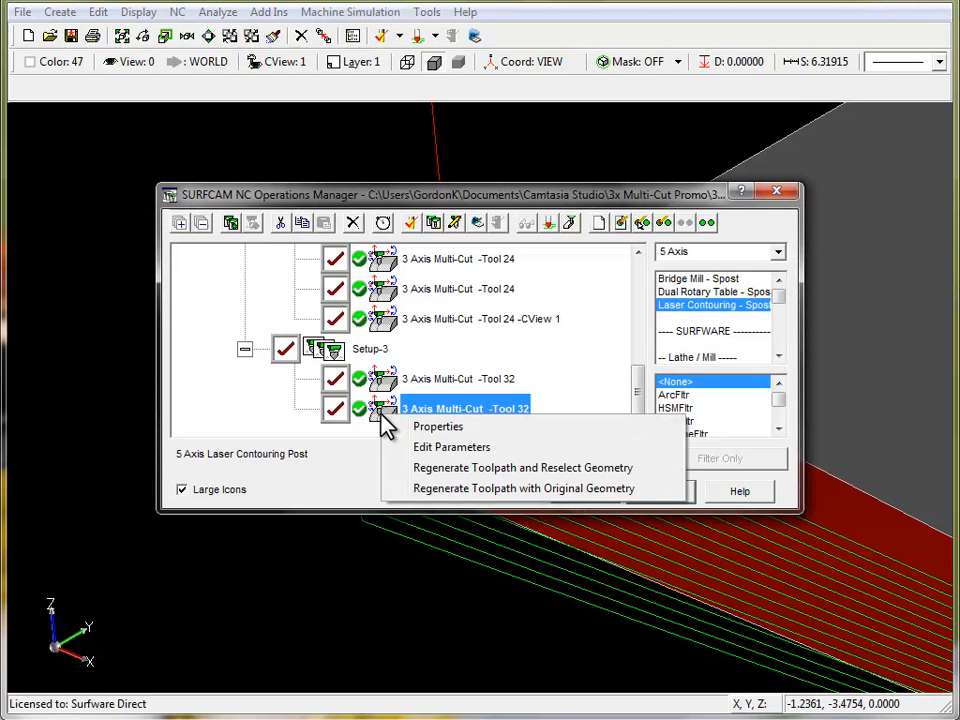
left_click(421, 488)
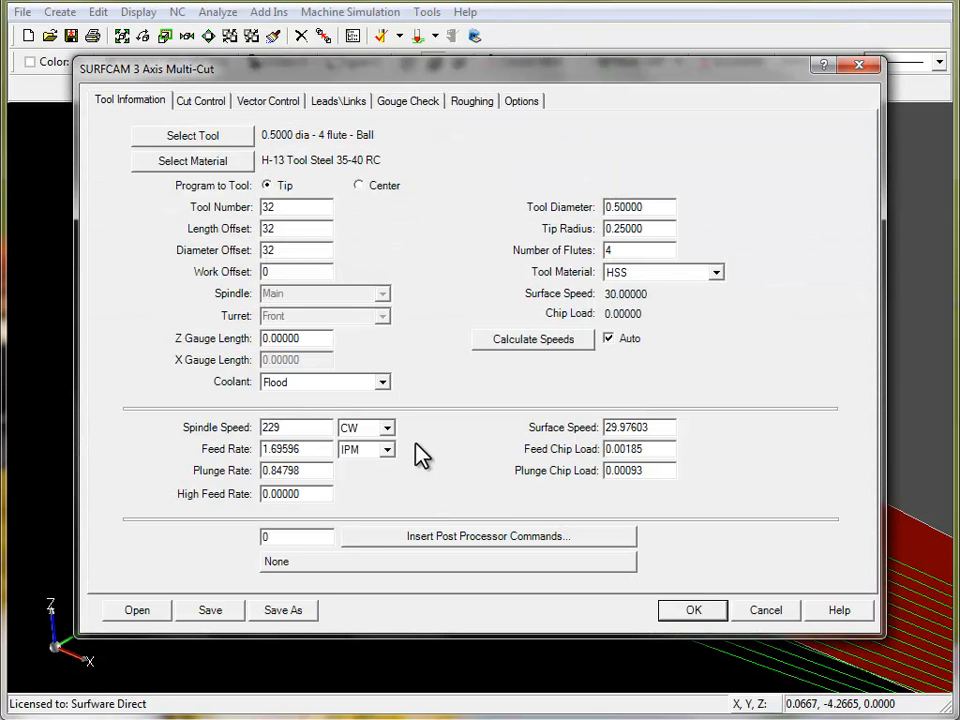
left_click(347, 102)
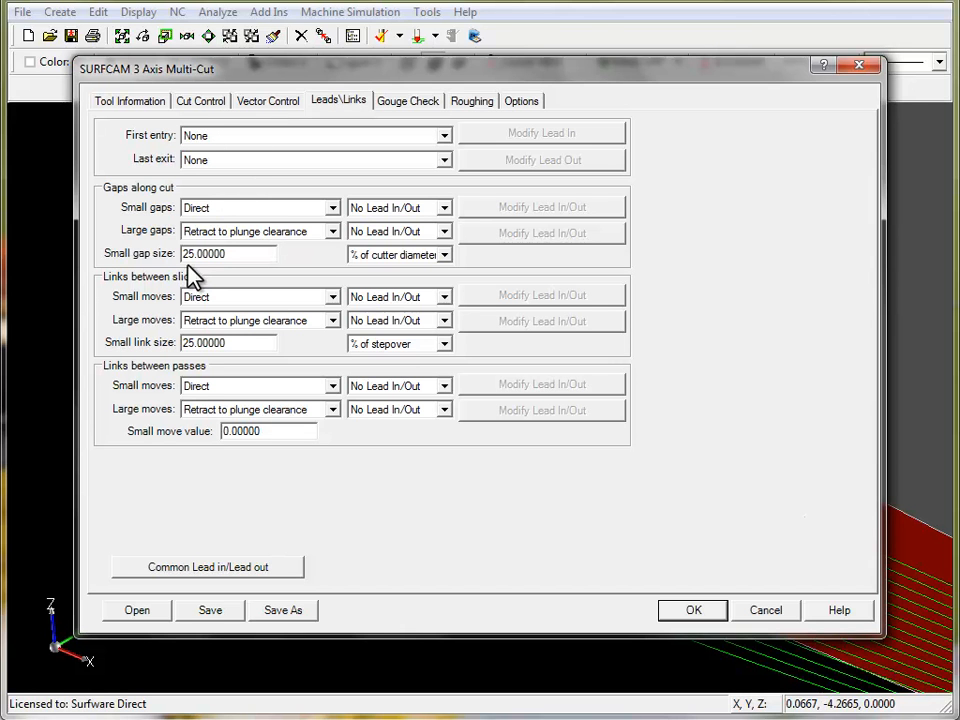
Set both small and large moves of the links between slices to Blend spline and regenerate the toolpath.
left_click(333, 297)
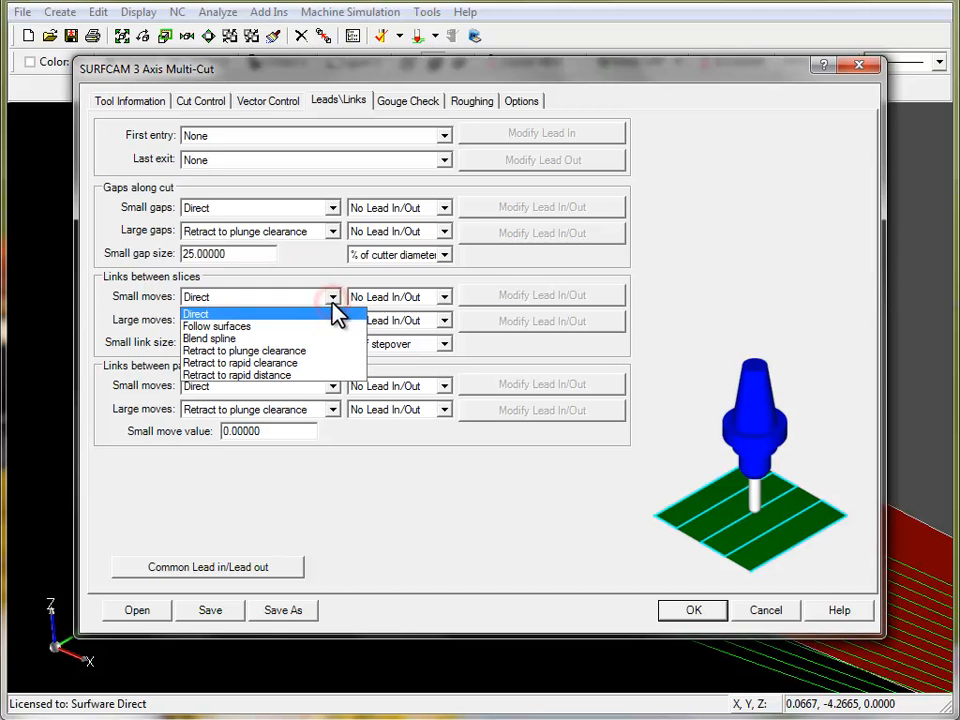
left_click(238, 339)
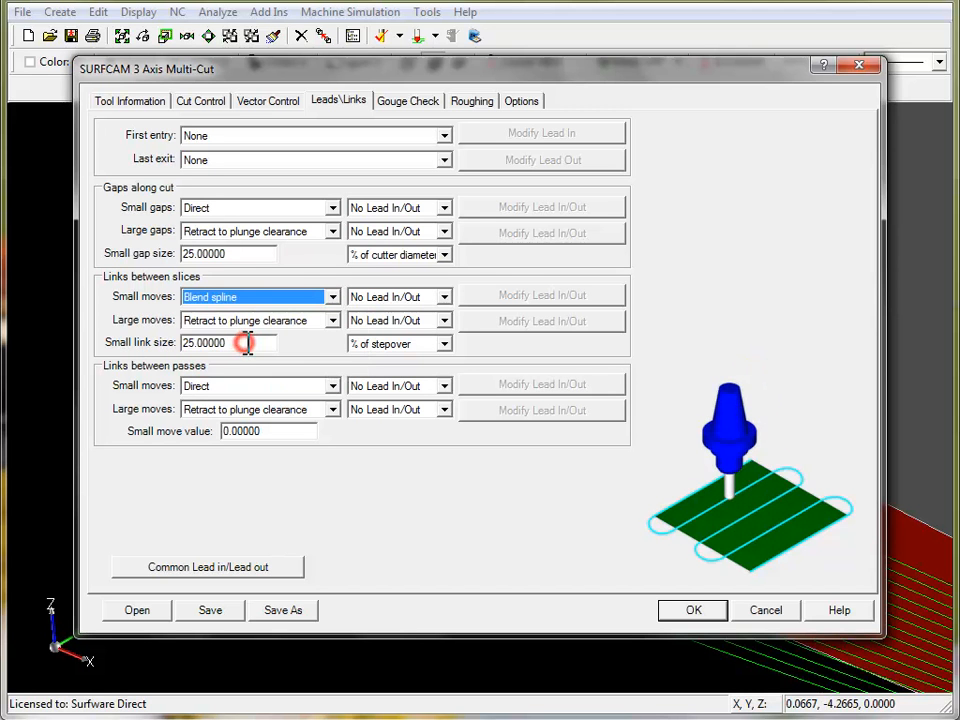
left_click(332, 321)
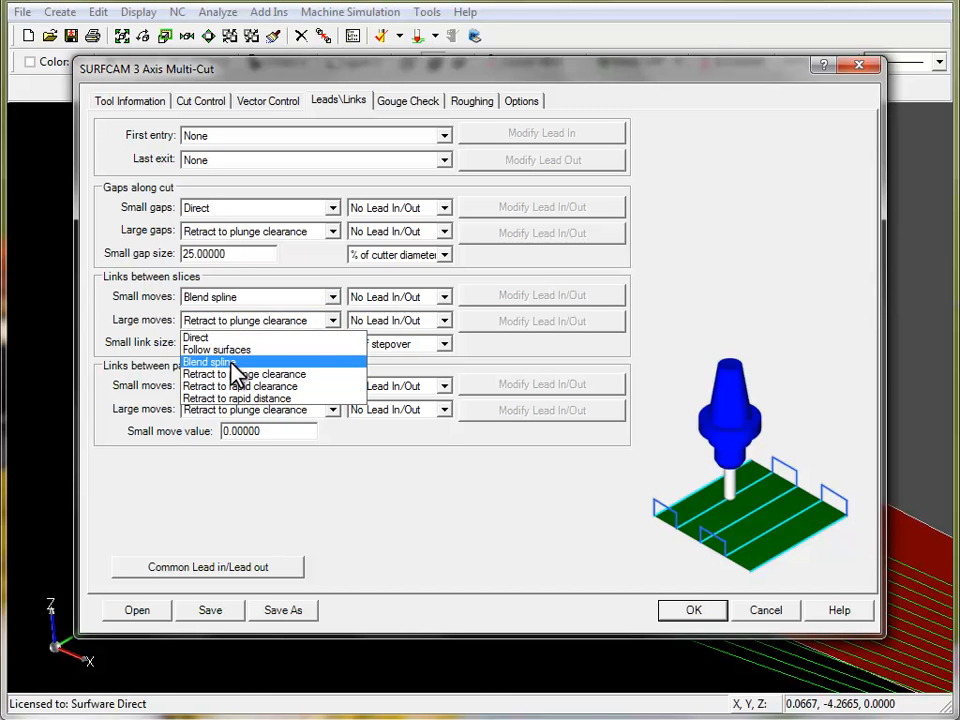
left_click(231, 363)
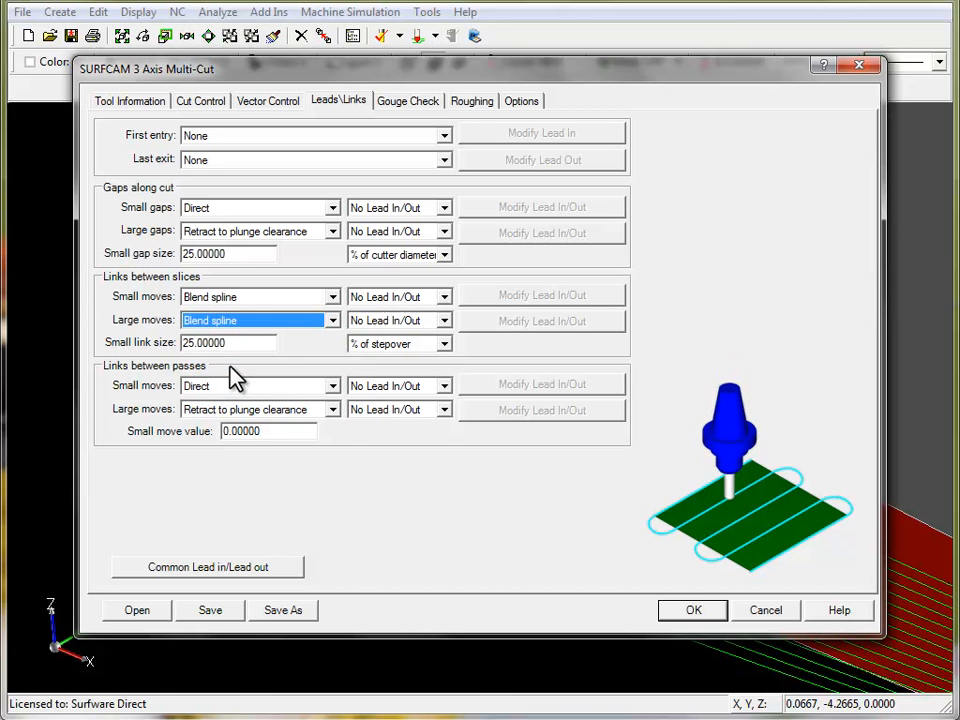
left_click(693, 611)
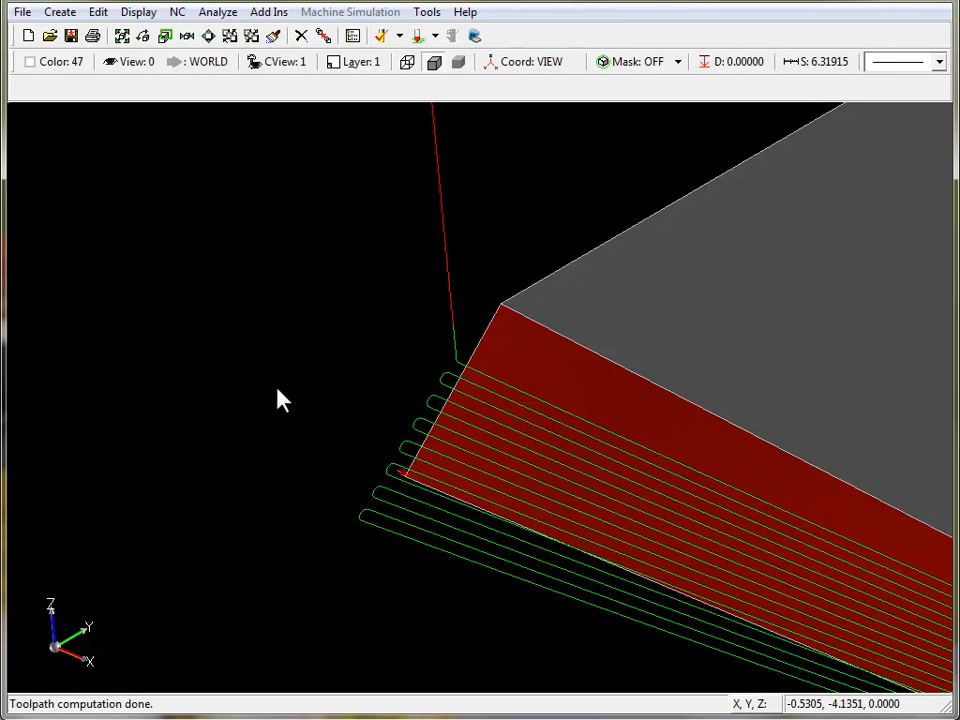
Reopen the same Multi-Cut operation for regeneration with its original geometry and enable Extend / trim in its cut settings.
right_click(340, 366)
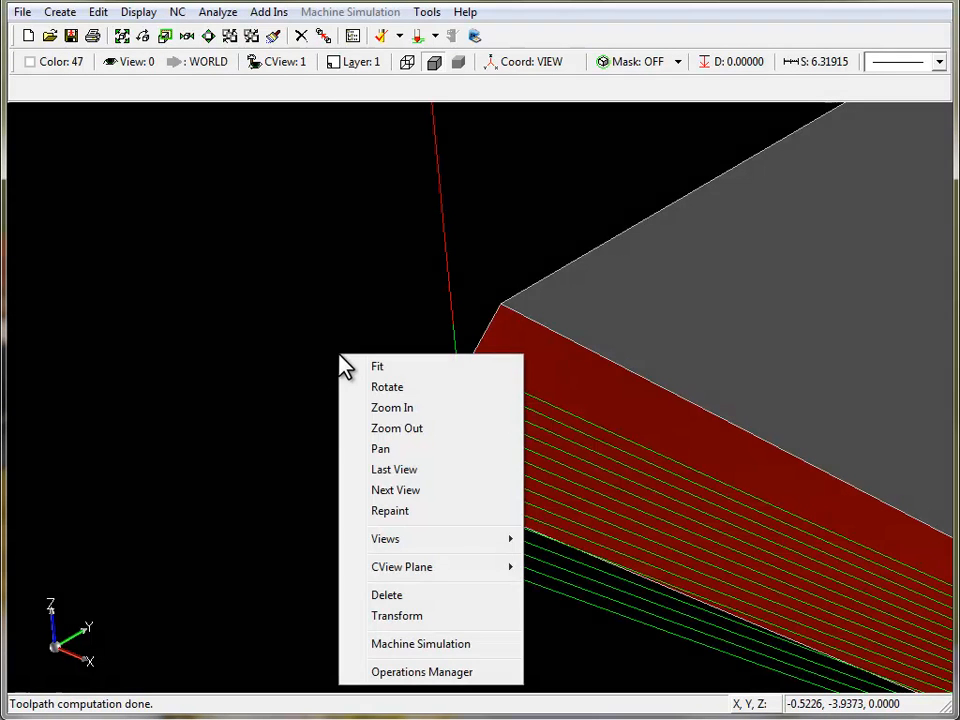
left_click(378, 368)
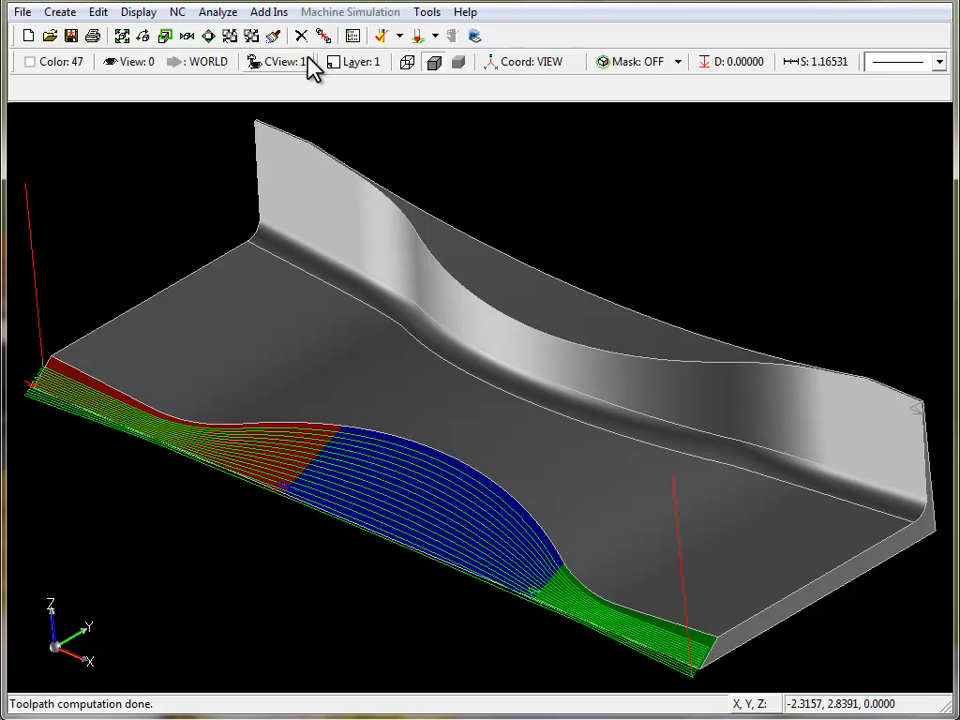
left_click(353, 37)
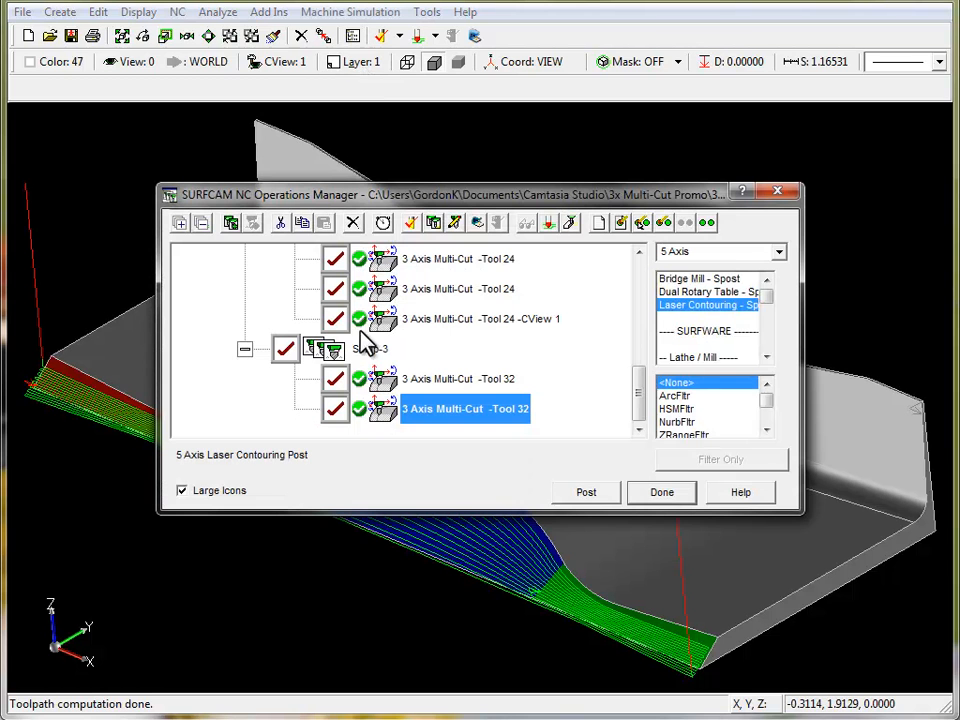
right_click(379, 408)
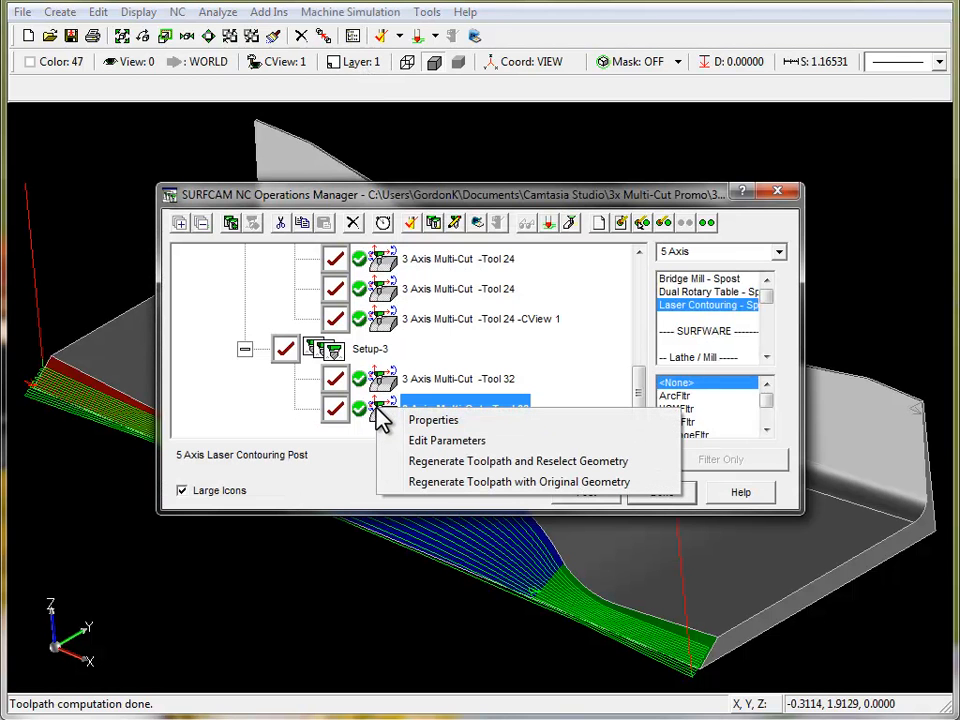
left_click(418, 482)
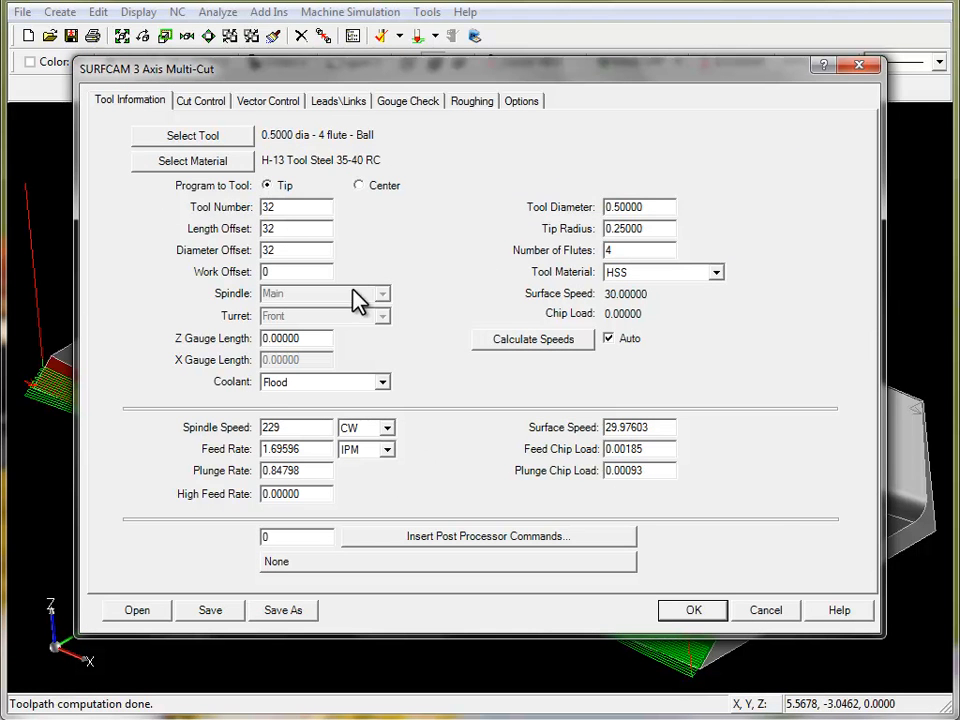
left_click(225, 98)
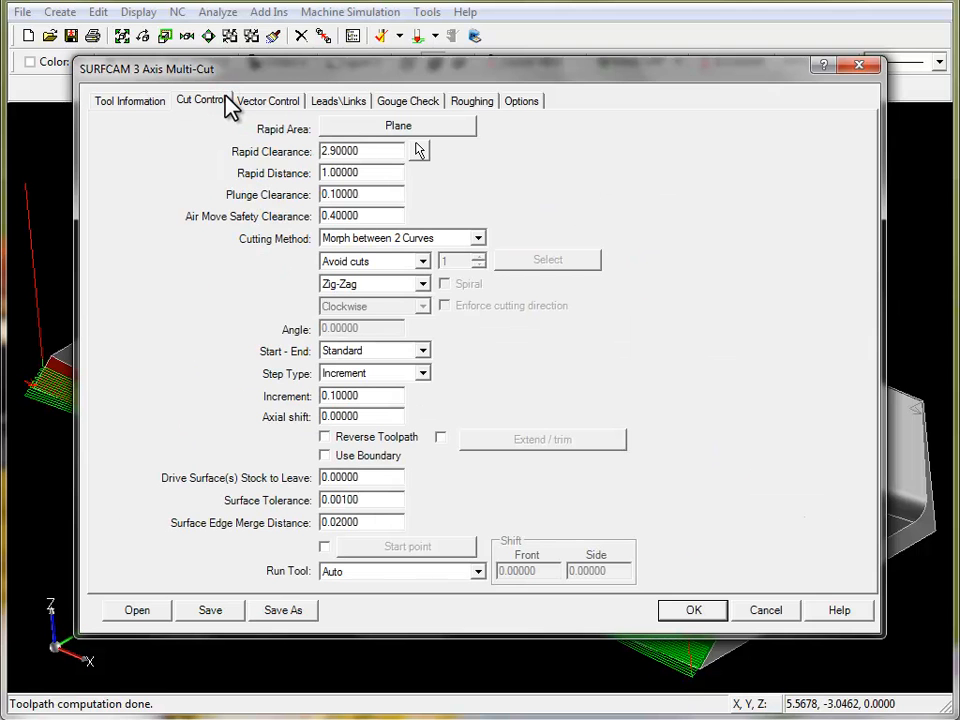
left_click(440, 438)
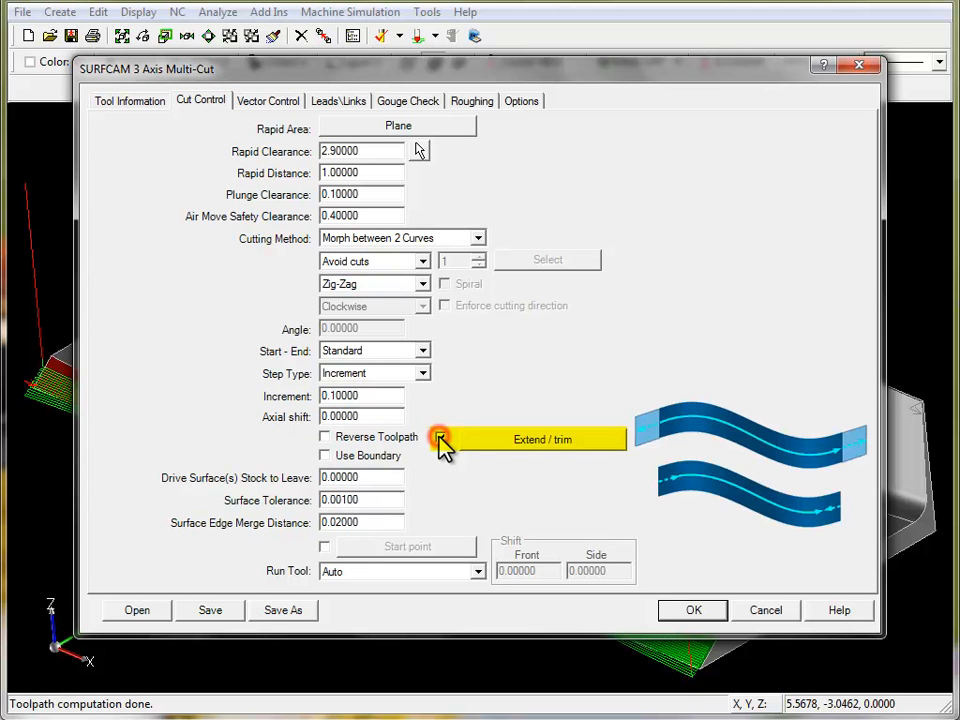
left_click(512, 442)
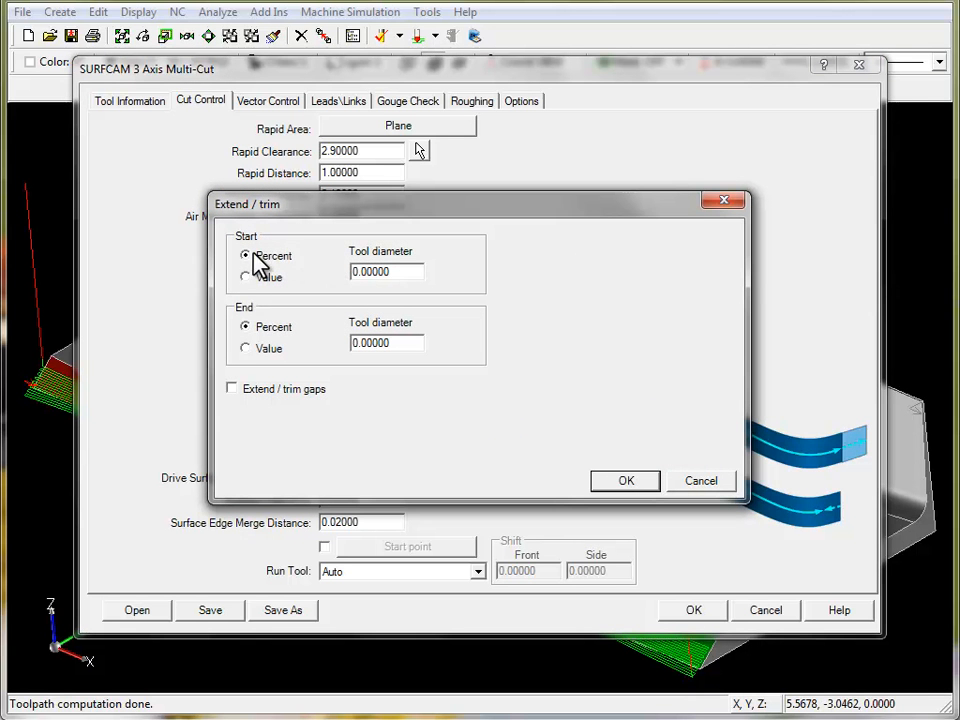
Extend the toolpath by a Value of .5 at both its start and end, and regenerate it.
left_click(246, 277)
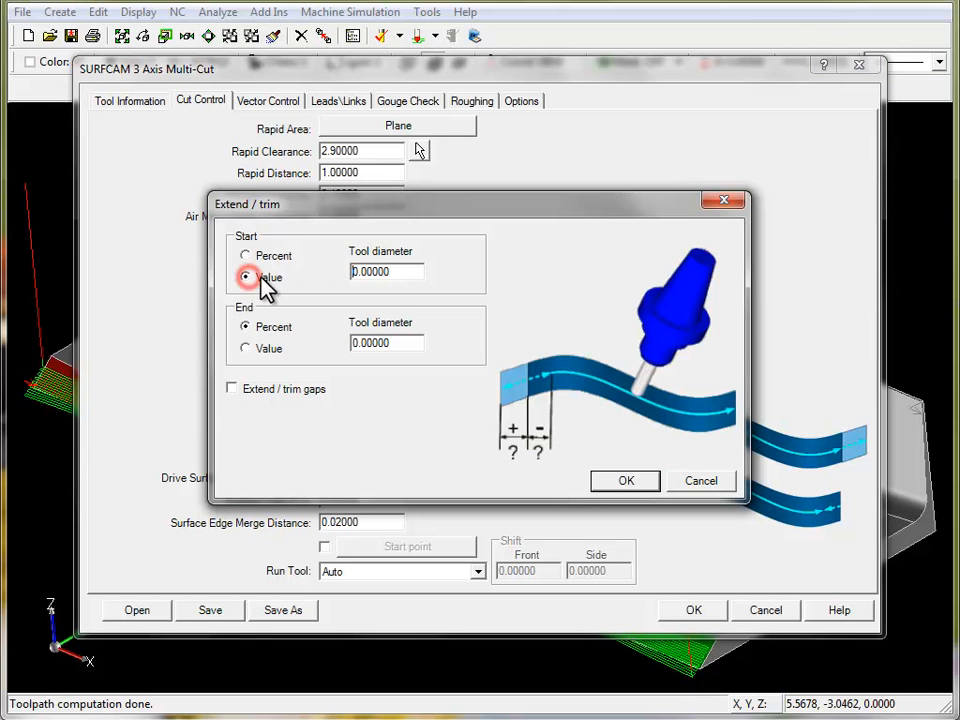
double_click(406, 271)
key("BackSpace")
type(".5")
left_click(247, 348)
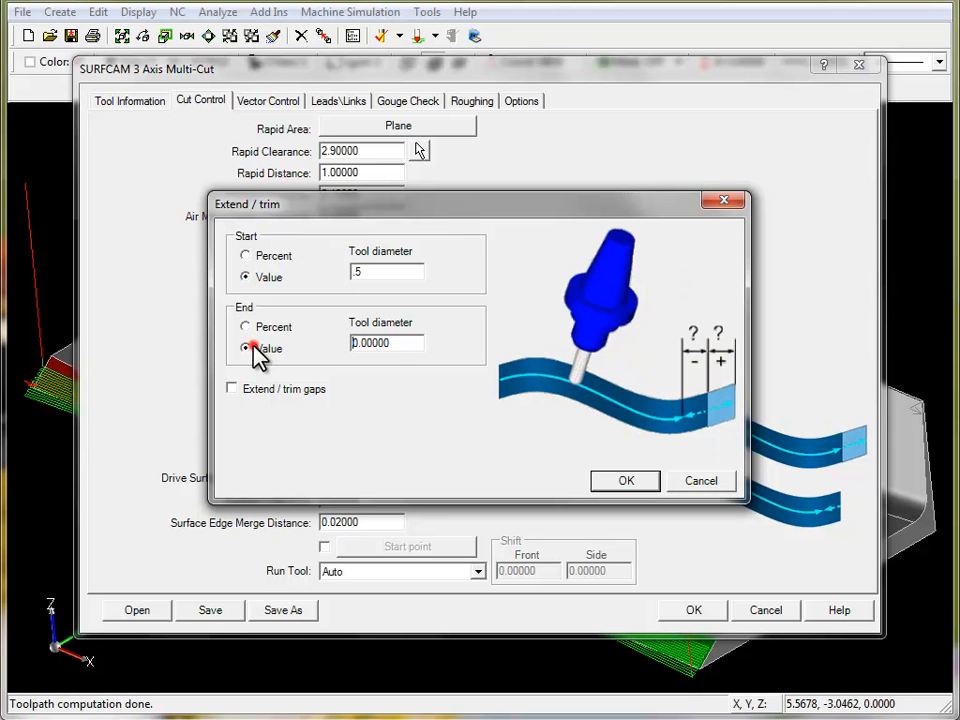
double_click(398, 343)
key("BackSpace")
type(".5")
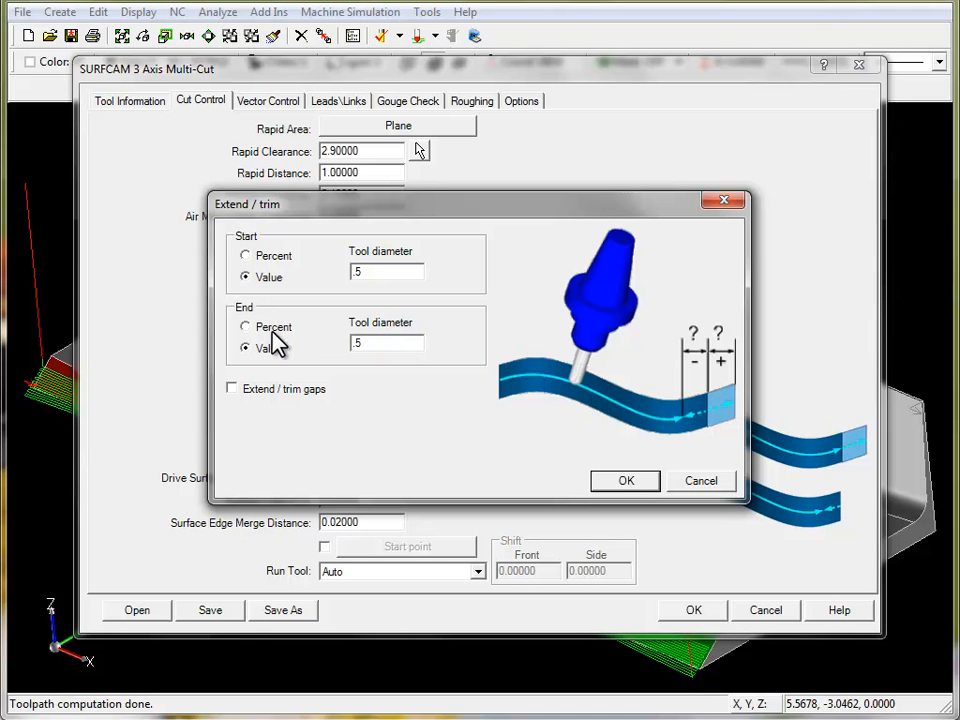
left_click(622, 484)
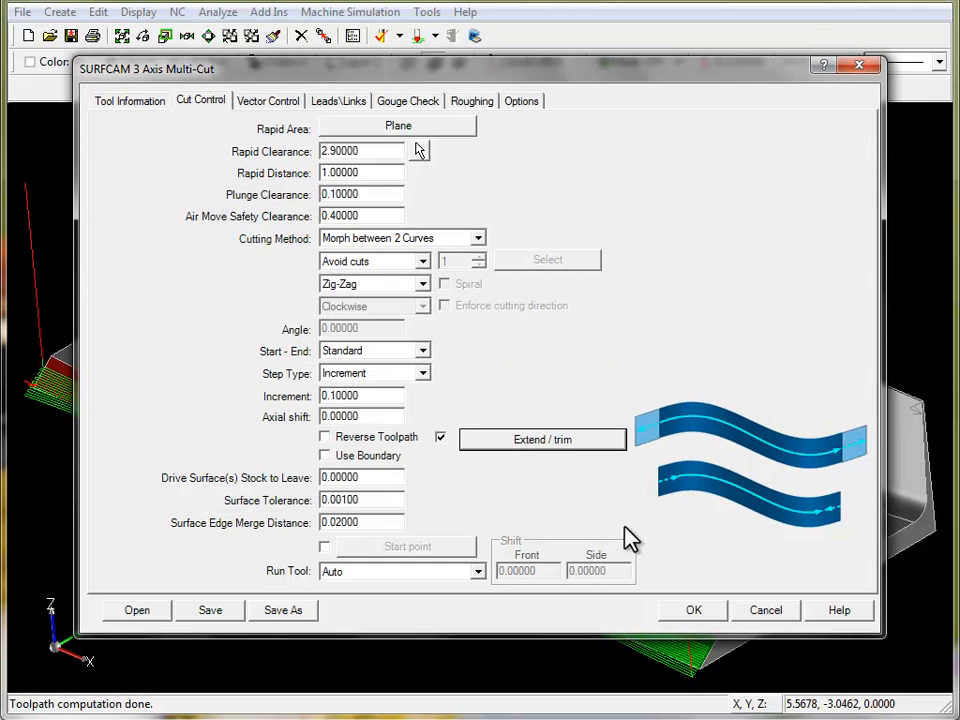
left_click(692, 612)
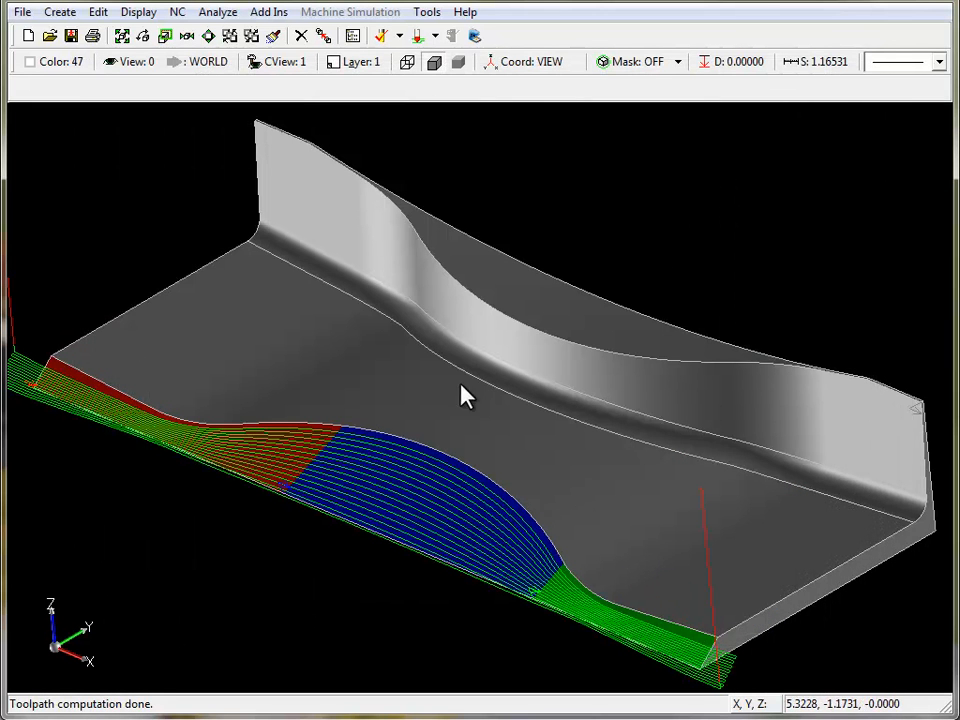
Examine the extended passes and blend spline links up close at the toolpath's end near the red surface.
scroll(125, 280, "down", 1)
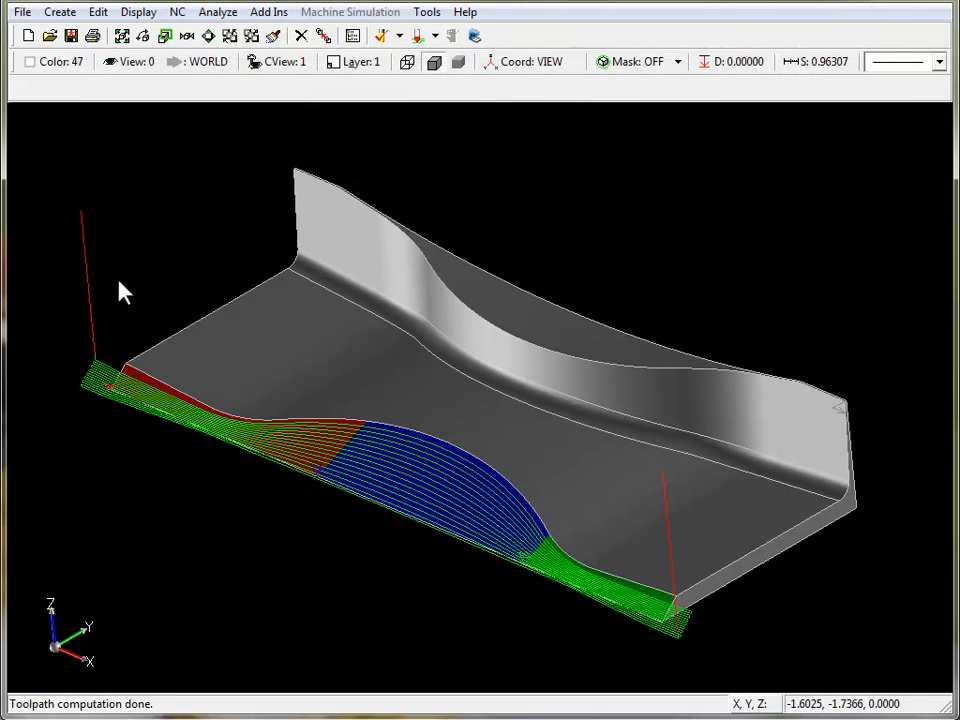
left_click(164, 37)
left_click(36, 314)
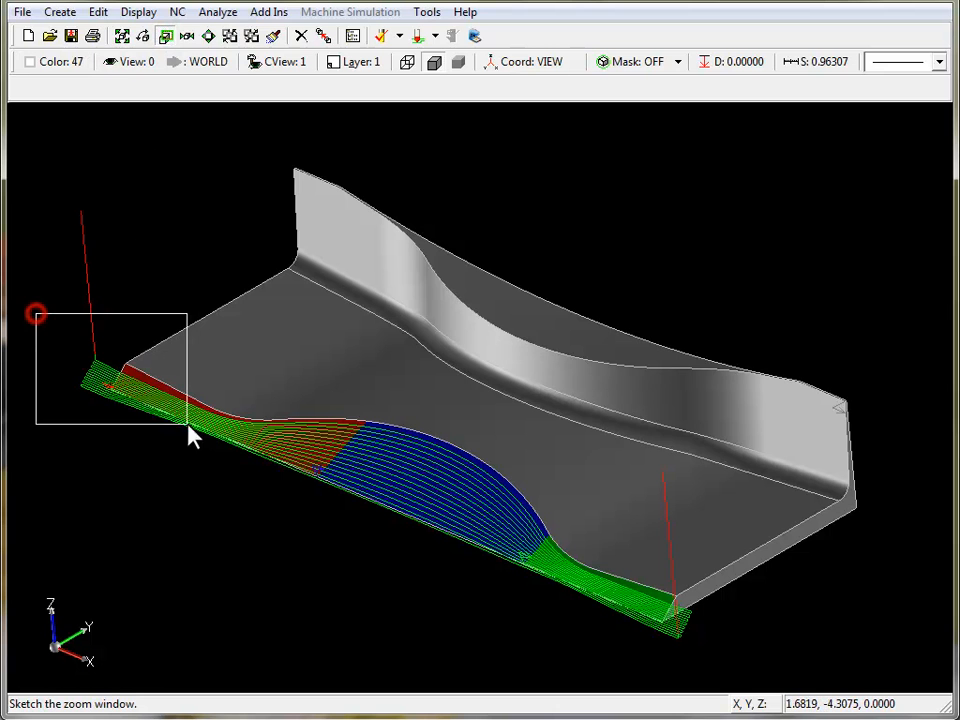
left_click(208, 455)
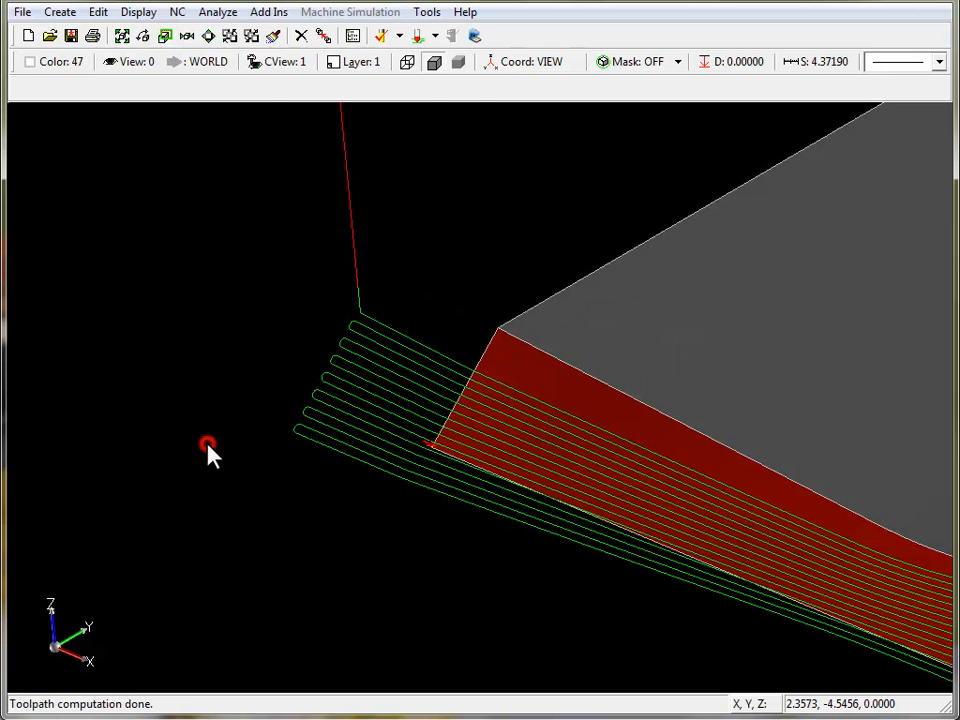
right_click(208, 447)
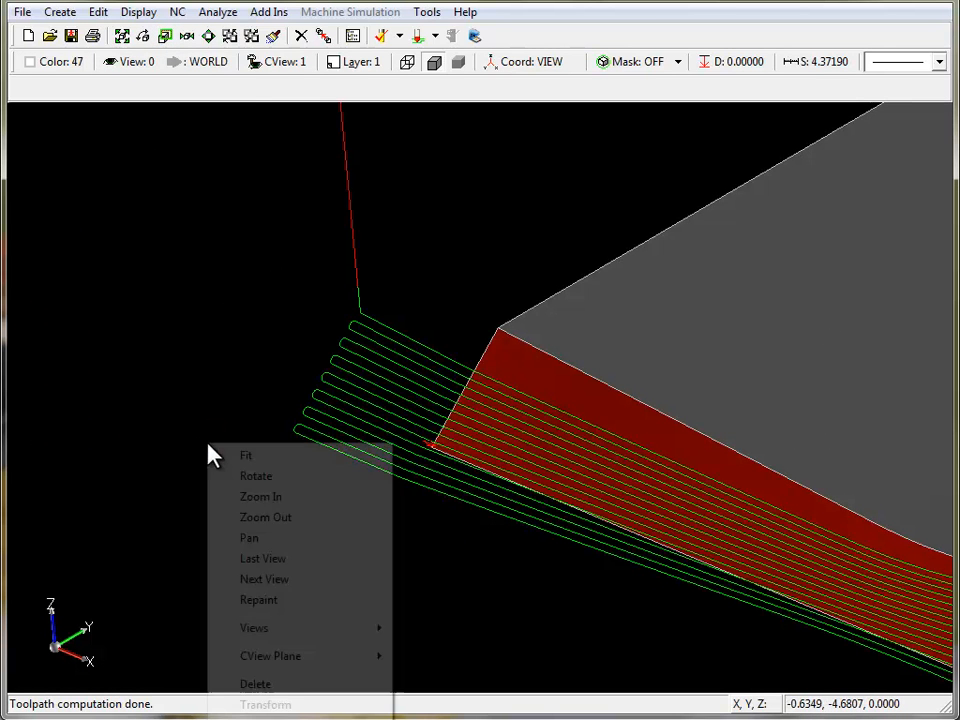
left_click(248, 458)
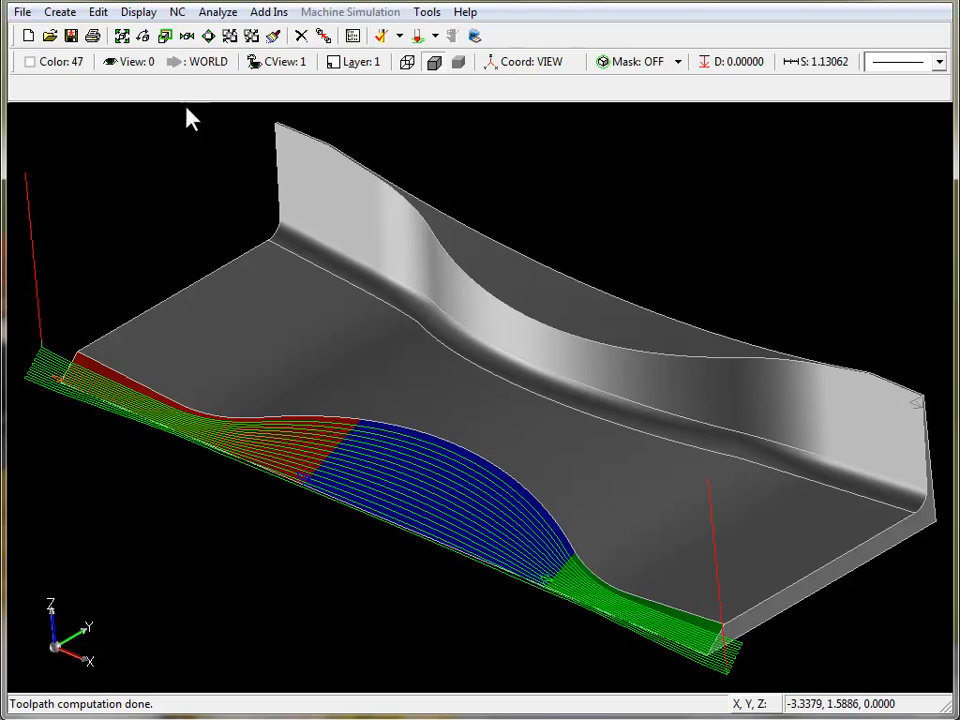
Start a new 3 Axis Multi-Cut operation with the part's tall curved wall as drive surface and display its cut settings.
left_click(181, 13)
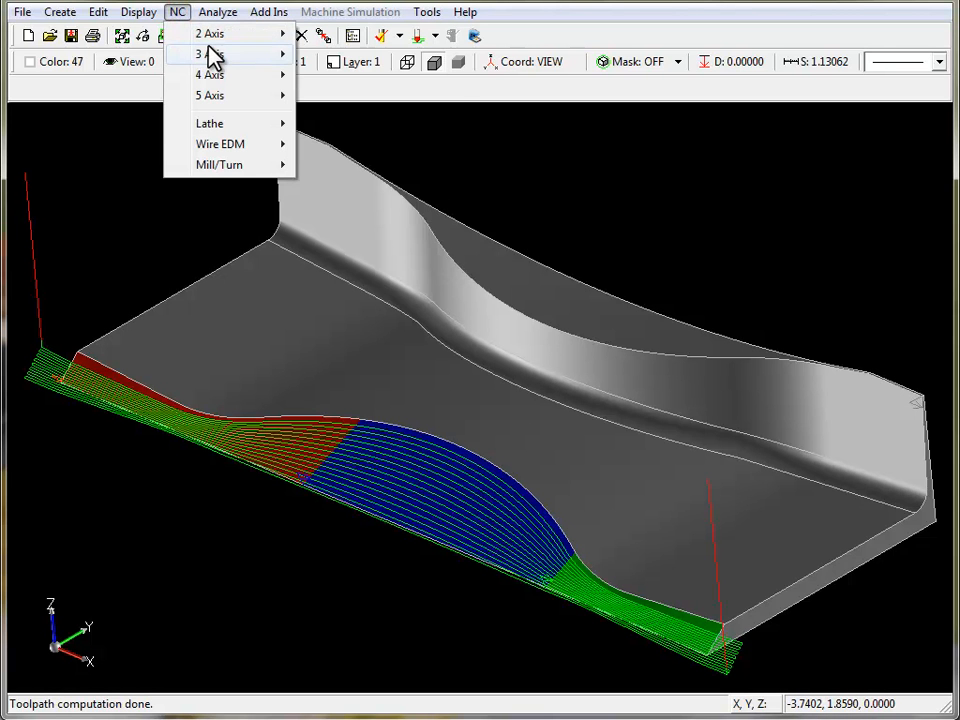
mouse_move(200, 55)
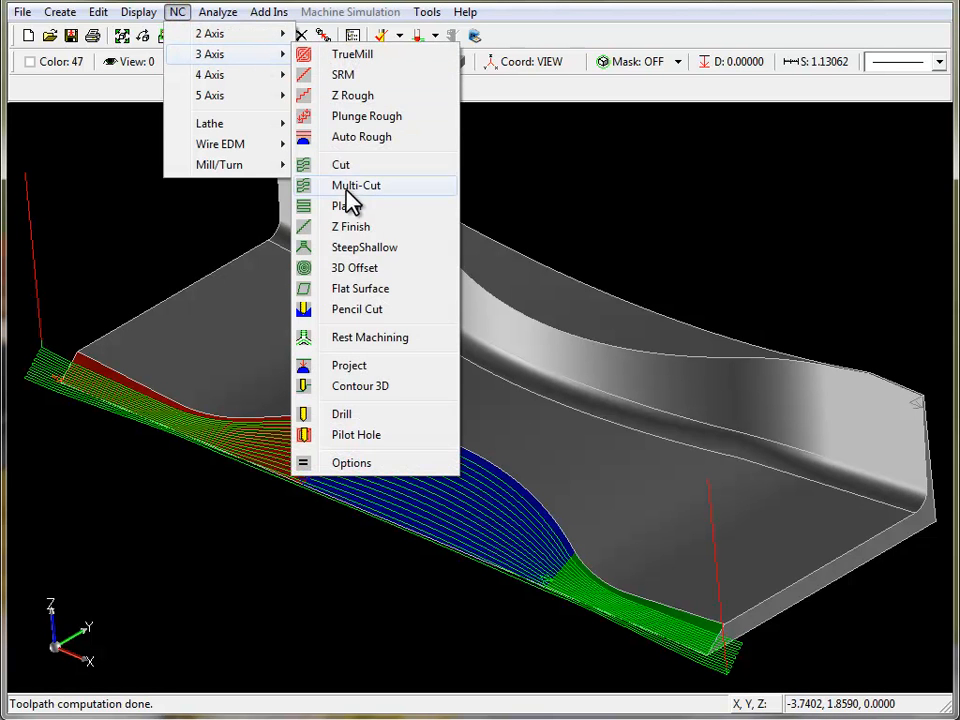
left_click(372, 185)
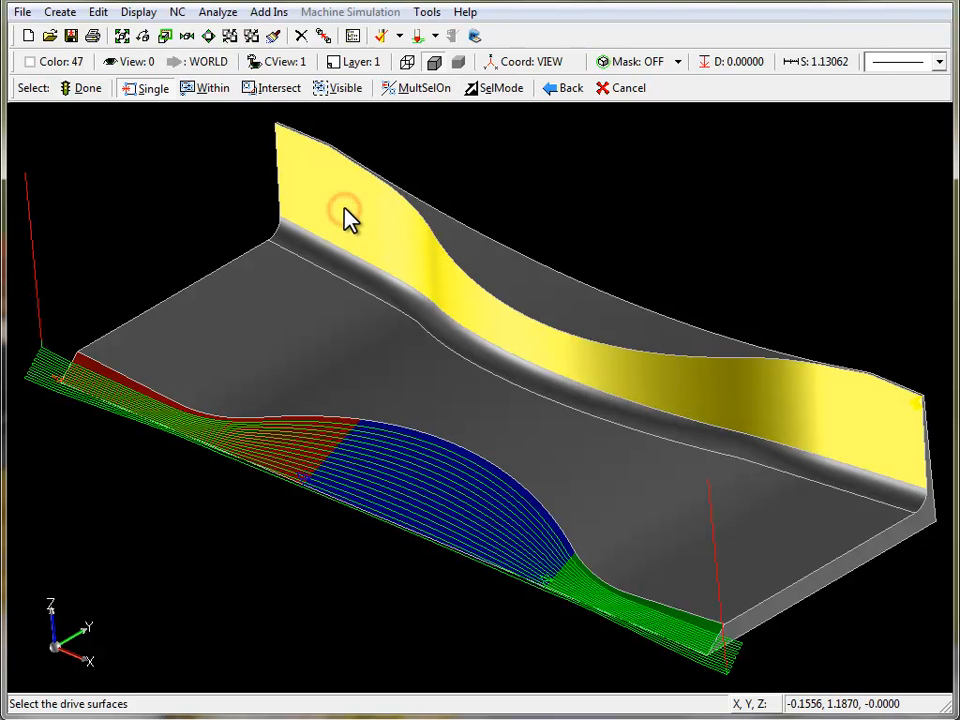
left_click(80, 88)
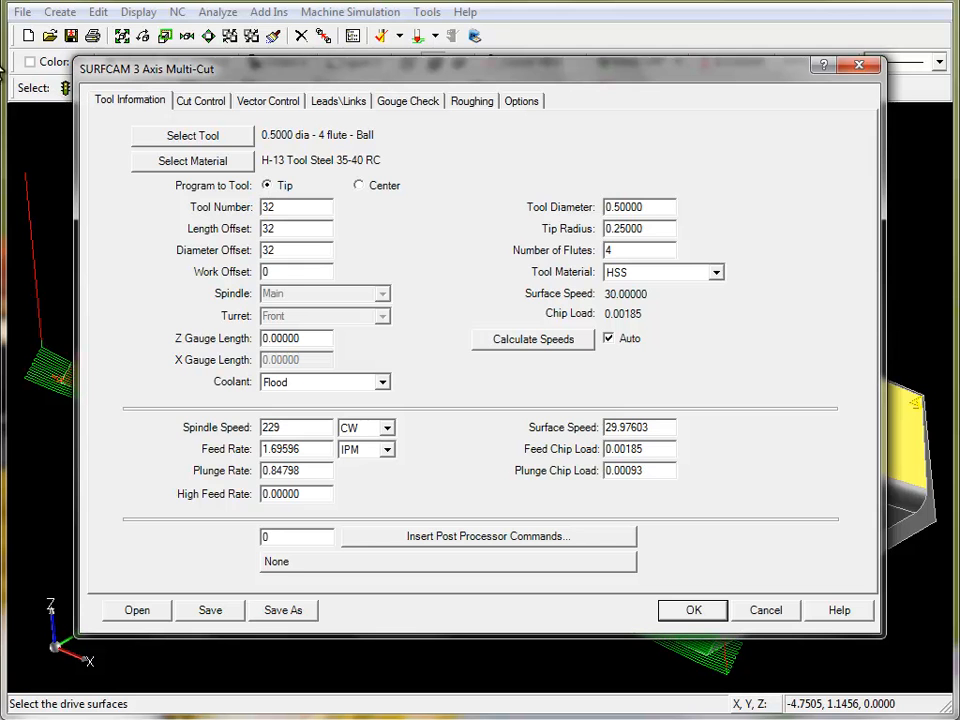
left_click(204, 104)
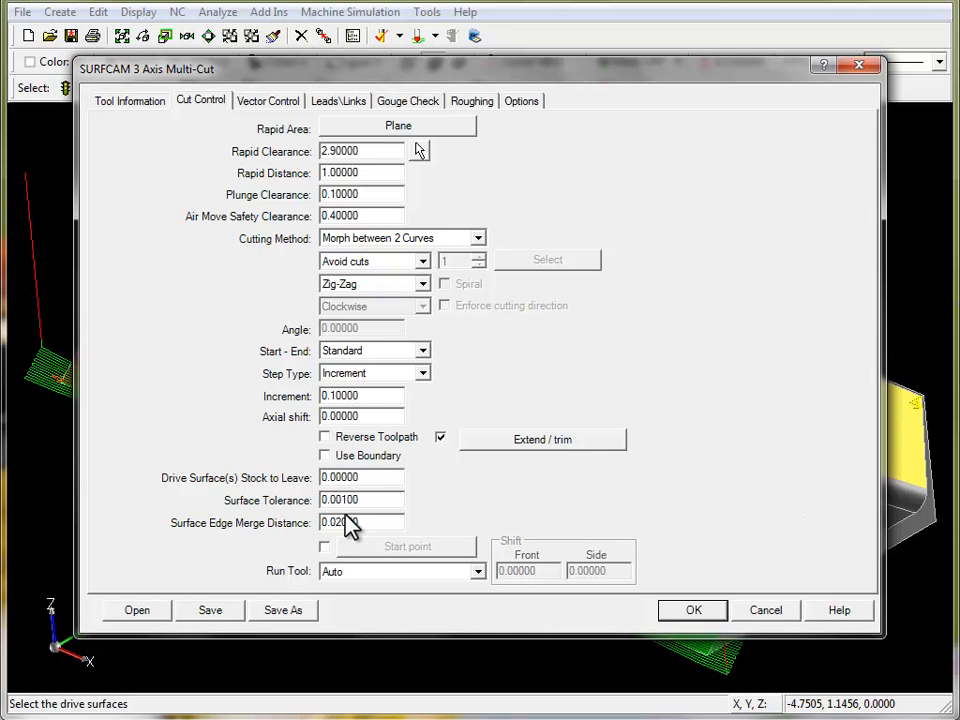
Set the first entry to Approach from rapid clearance and the last exit to Retract to rapid clearance, and accept the operation settings.
left_click(288, 104)
left_click(333, 104)
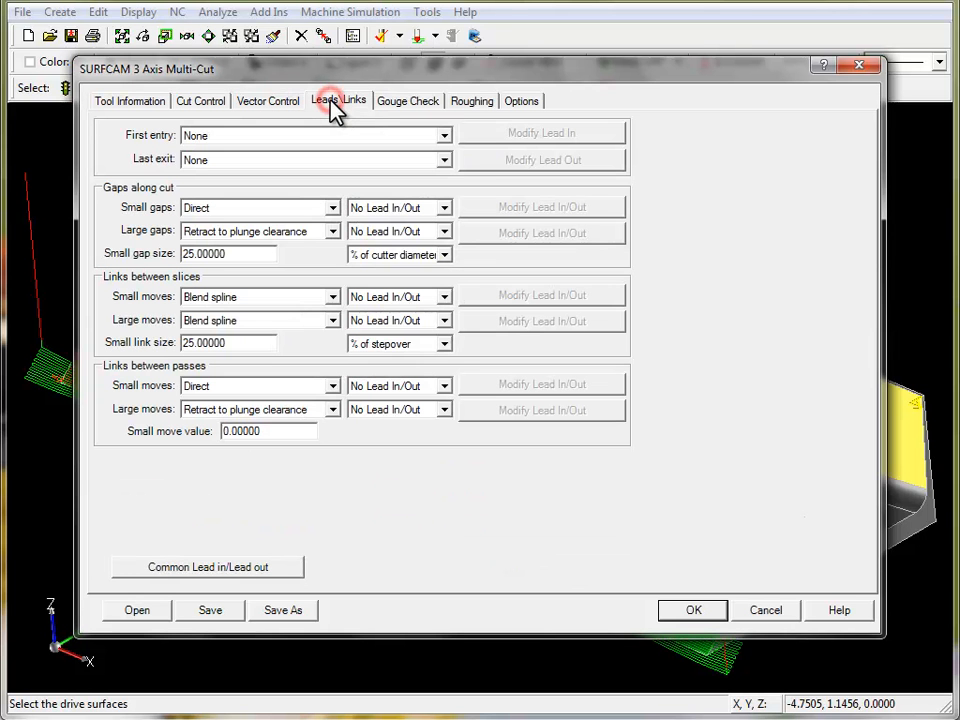
left_click(445, 135)
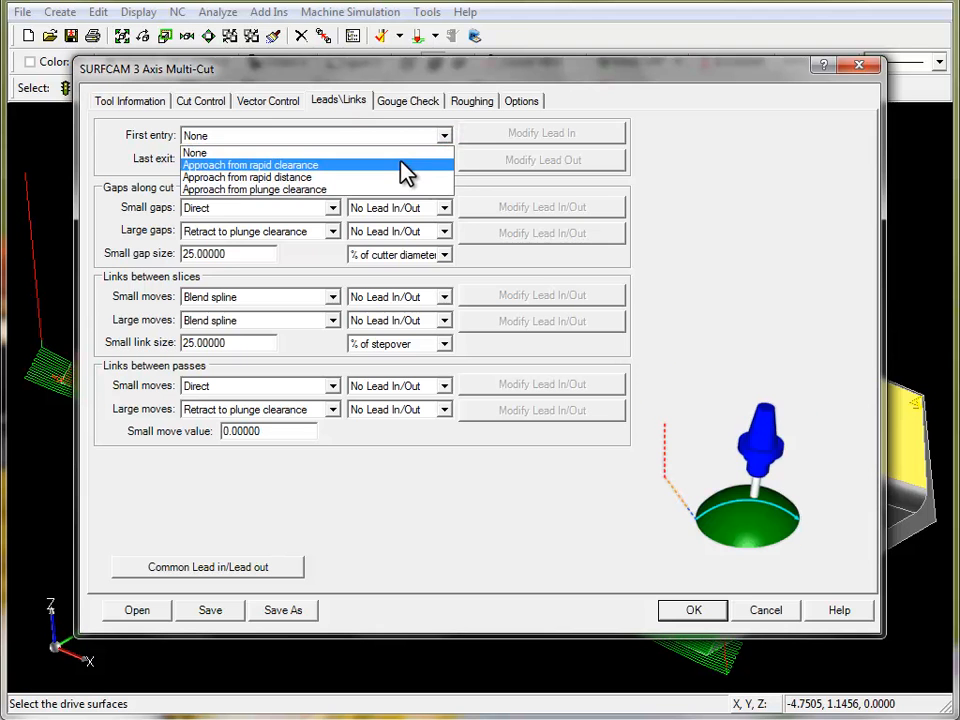
left_click(401, 165)
left_click(444, 160)
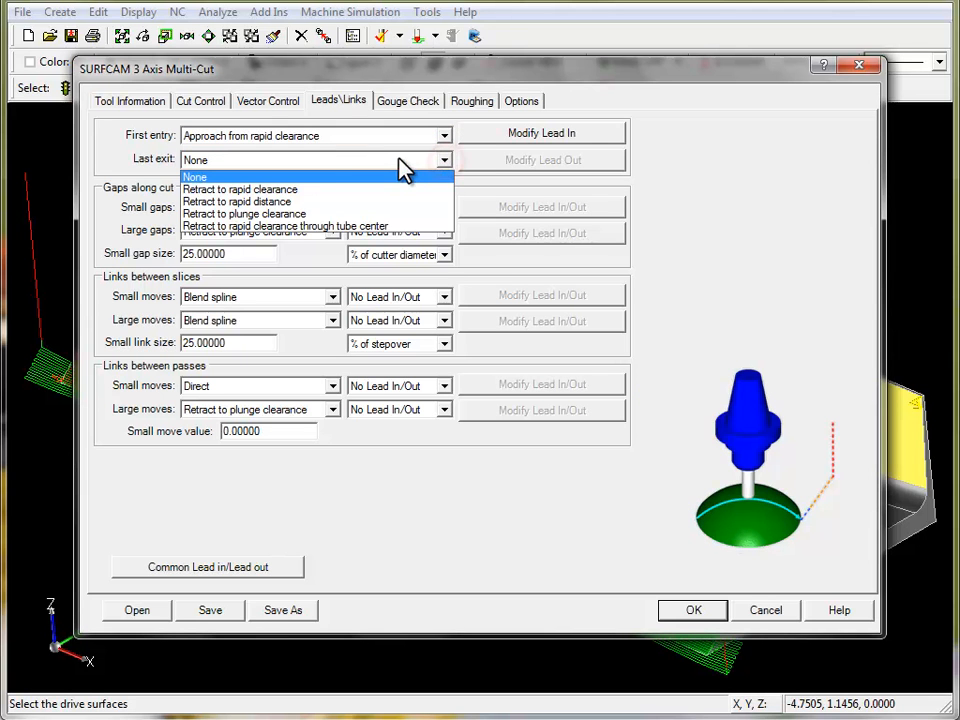
left_click(333, 189)
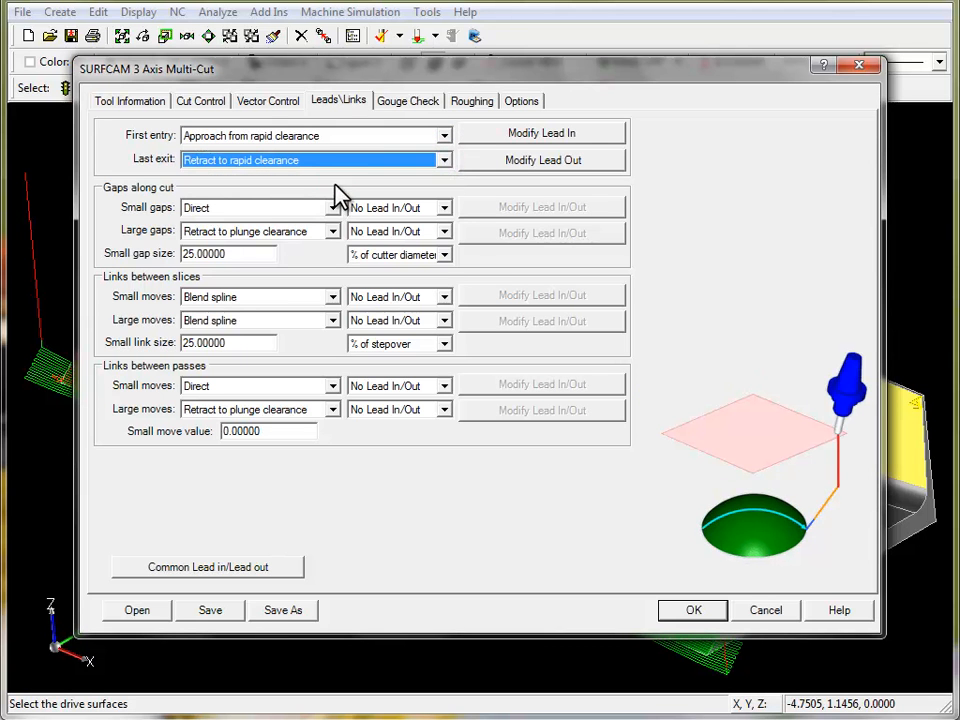
left_click(705, 613)
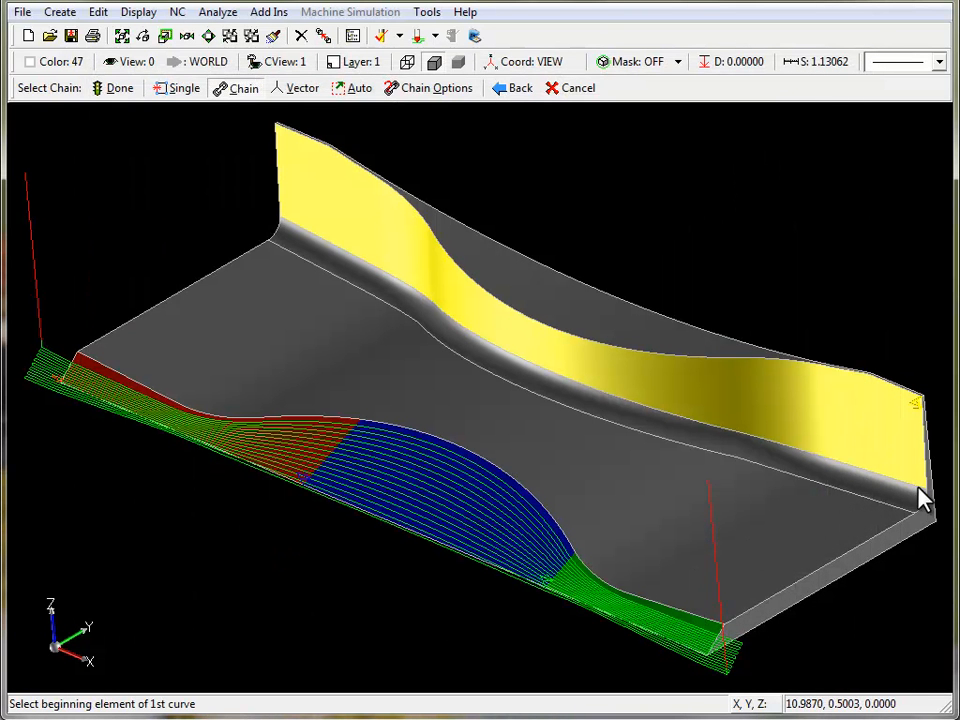
Generate the morph toolpath by chaining the tall wall's full lower edge as first curve and its full upper edge as second curve.
left_click(912, 497)
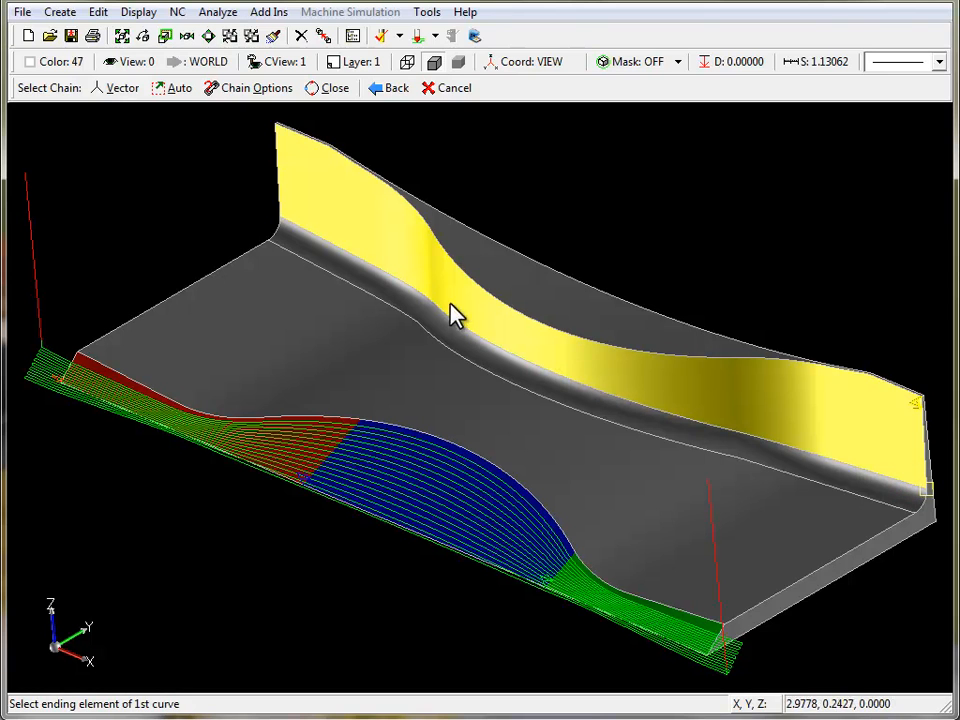
left_click(313, 241)
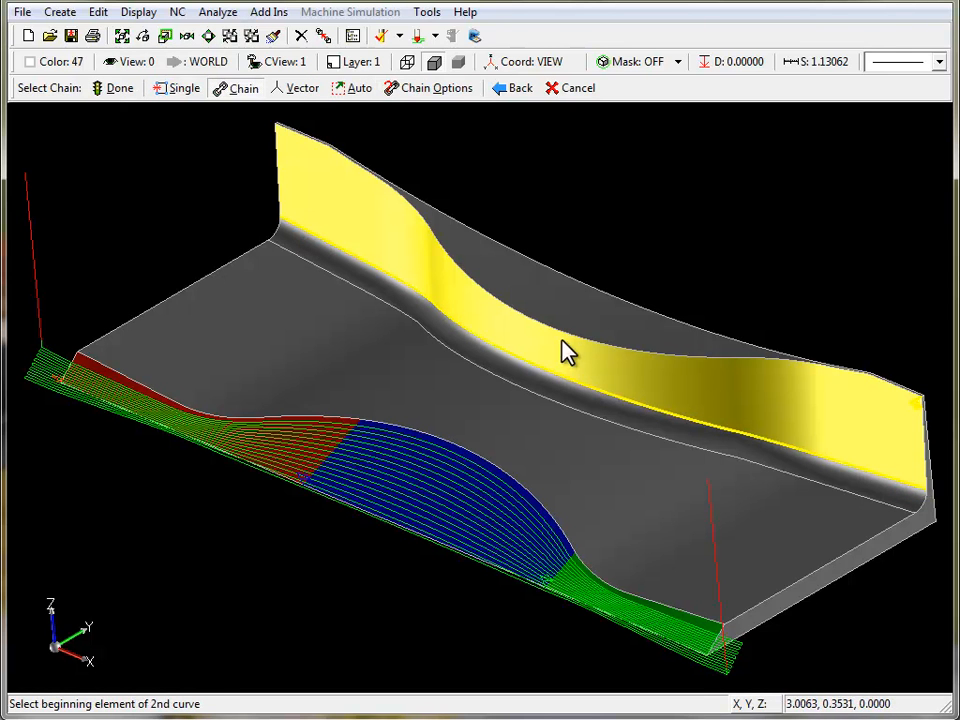
scroll(896, 405, "up", 3)
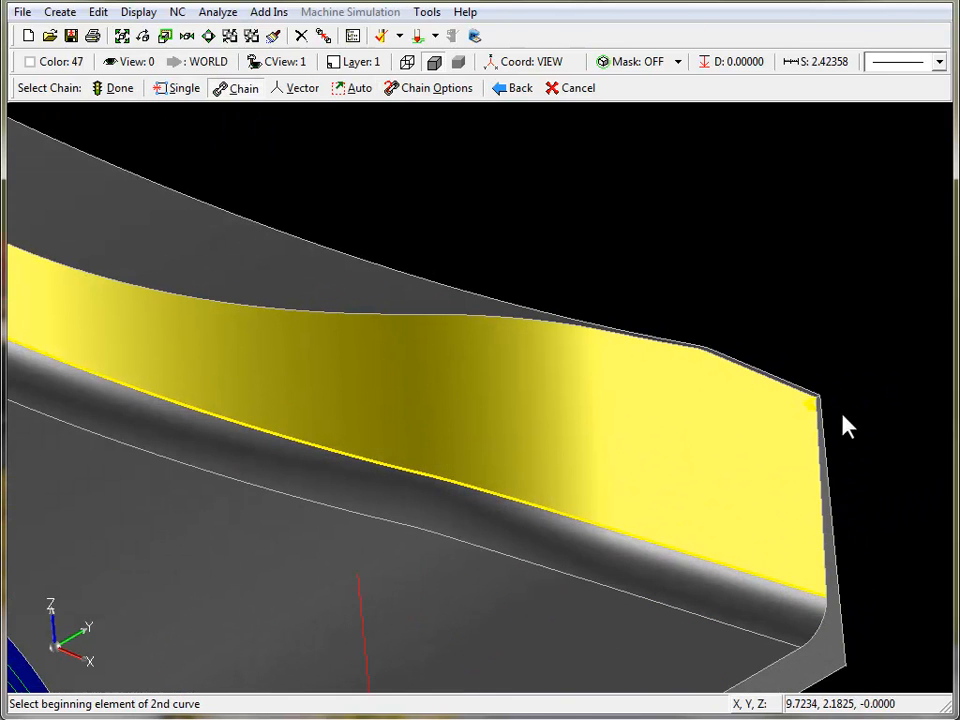
left_click(800, 402)
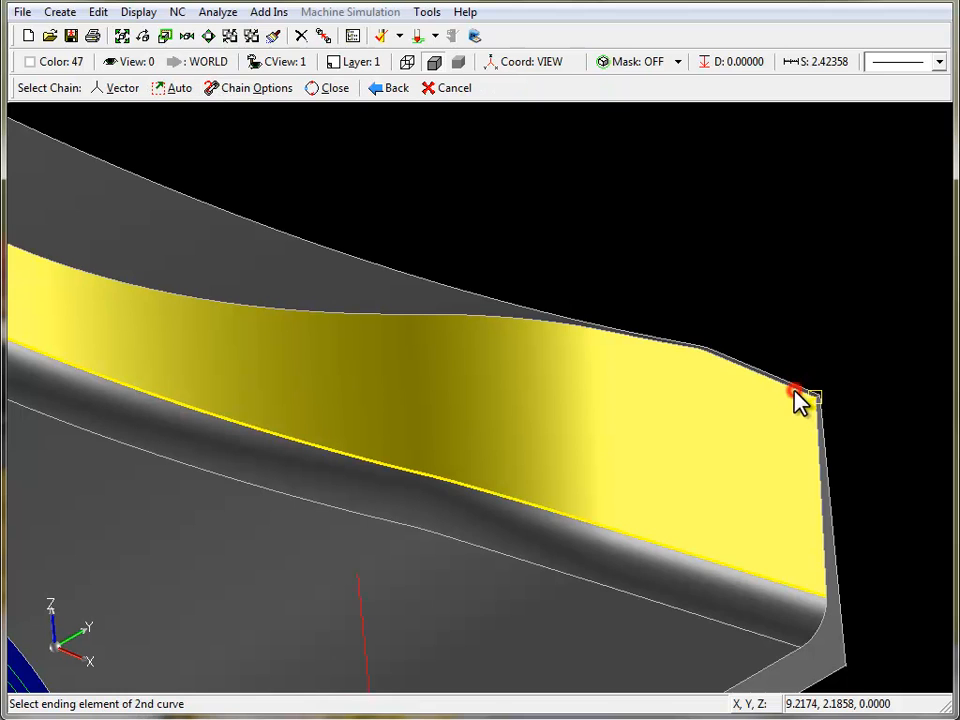
right_click(630, 336)
left_click(662, 343)
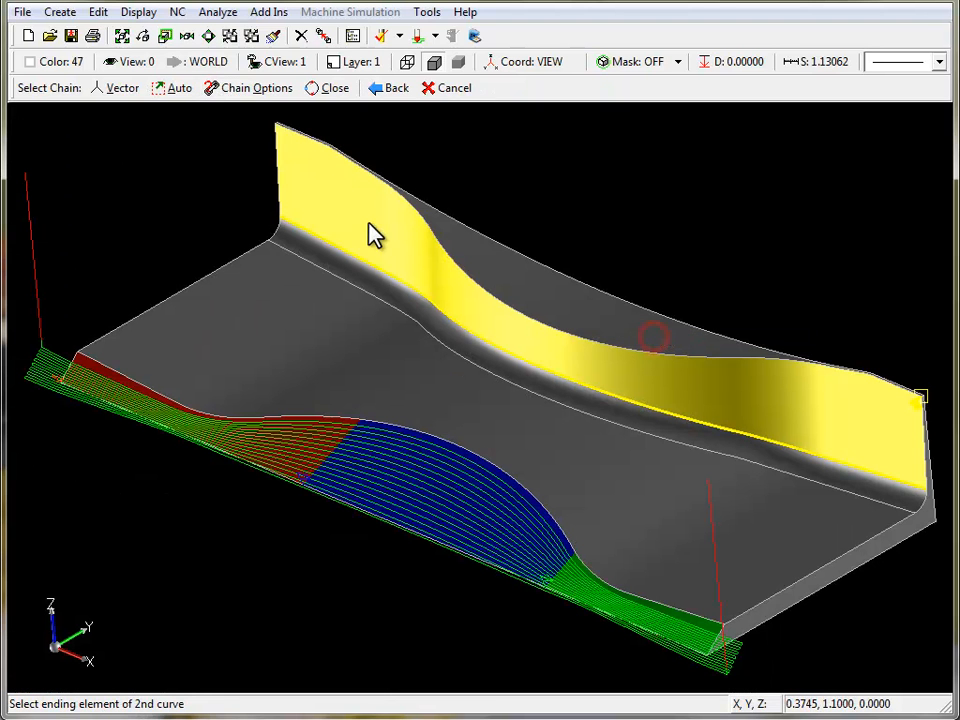
left_click(295, 138)
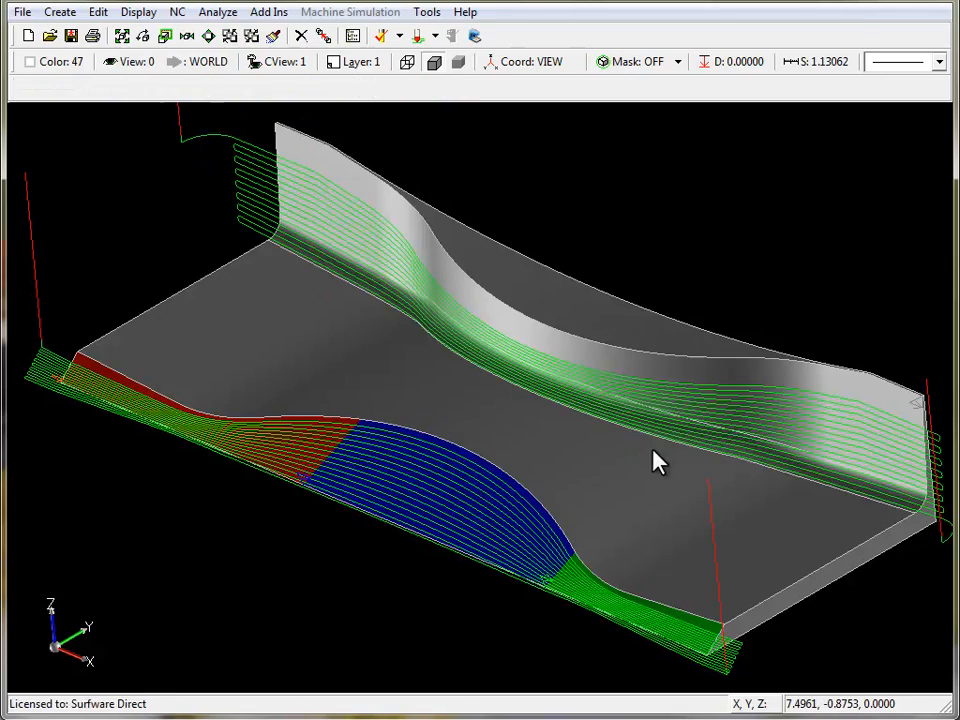
Examine the tall wall toolpath's extended passes, blend spline links and lead arc up close at the wall's +X end.
middle_click_drag(692, 486, 782, 516)
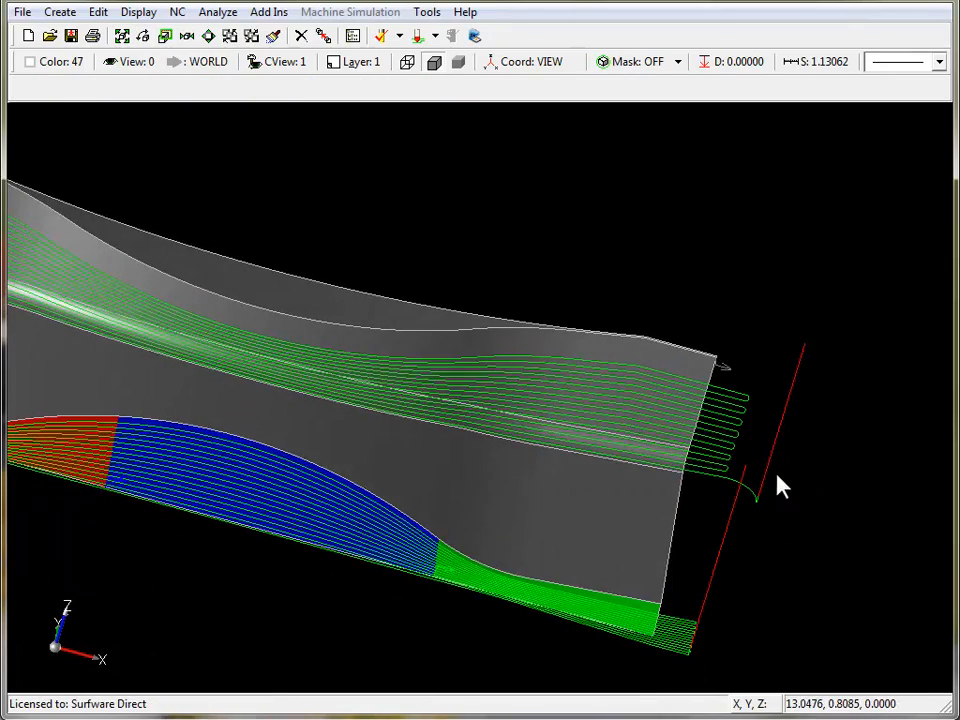
scroll(770, 484, "up", 2)
scroll(735, 480, "up", 2)
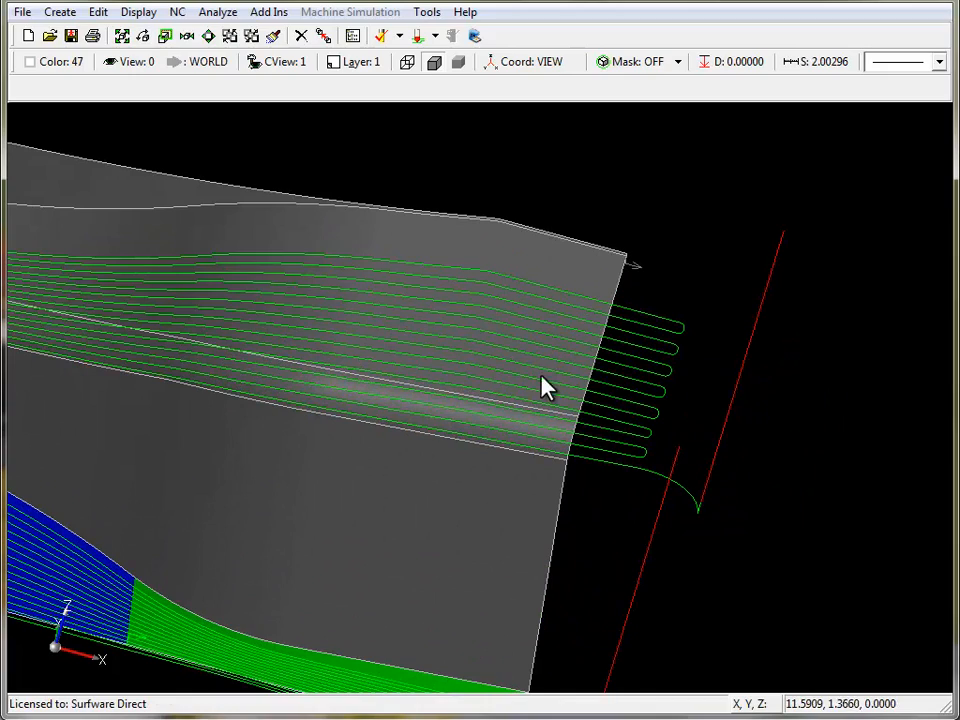